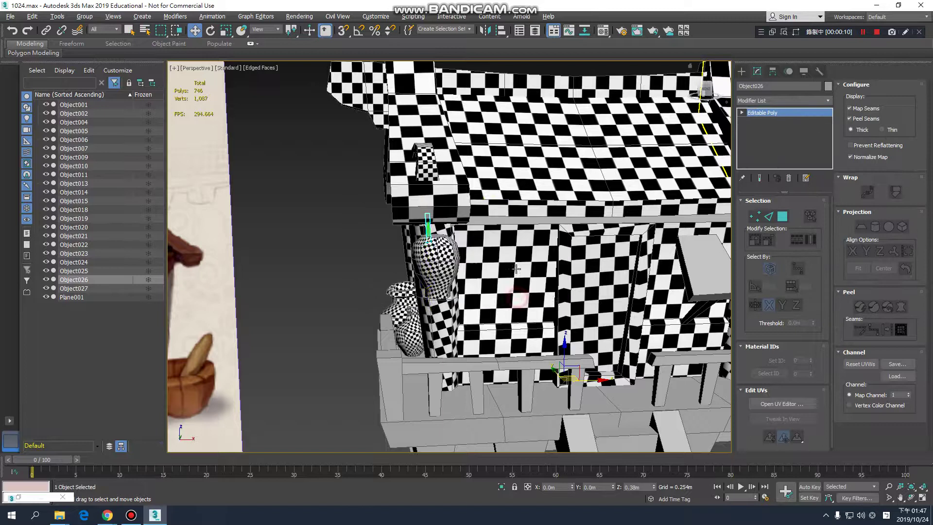
Step: Duplicate the hanging strap above the checkered jar and place the copy beside it, offset about 0.093 m along X
scroll(610, 361, "up", 2)
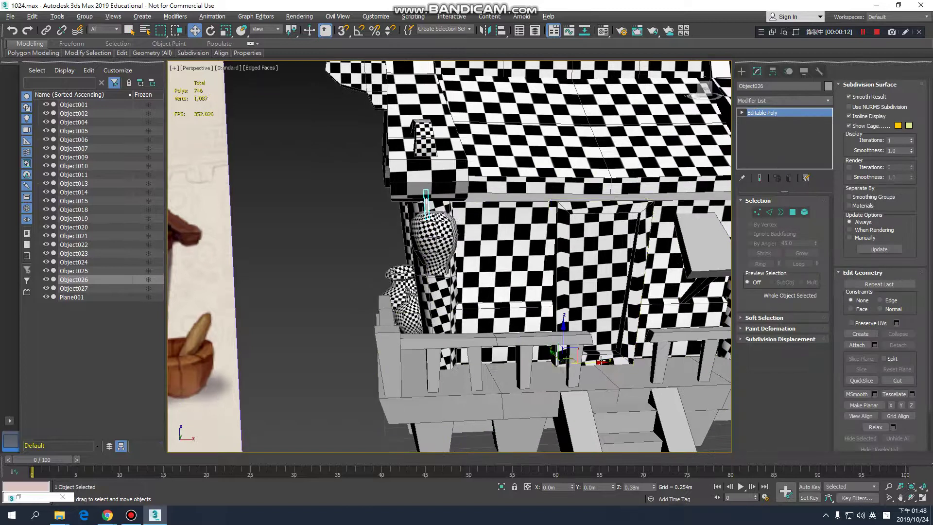
left_click_drag(601, 362, 606, 362, "shift")
left_click(478, 302)
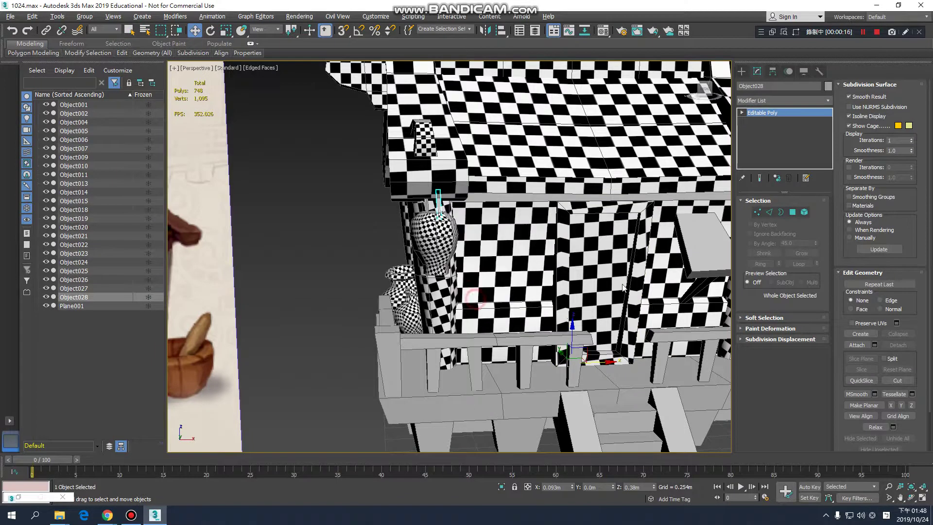
Step: Delete the unmapped grey jar element hanging at the opposite front corner of the house
middle_click_drag(474, 295, 281, 294)
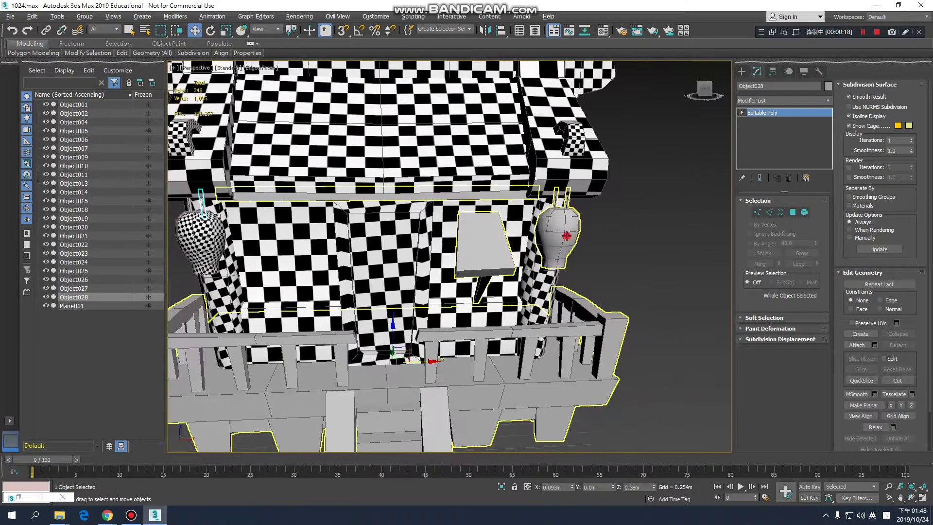
left_click(566, 236)
left_click(804, 212)
left_click(567, 224)
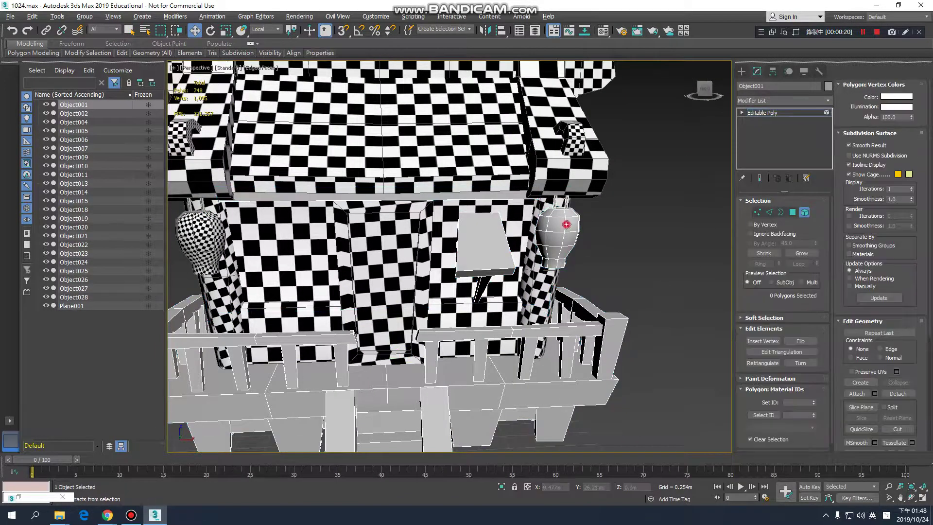
key("Delete")
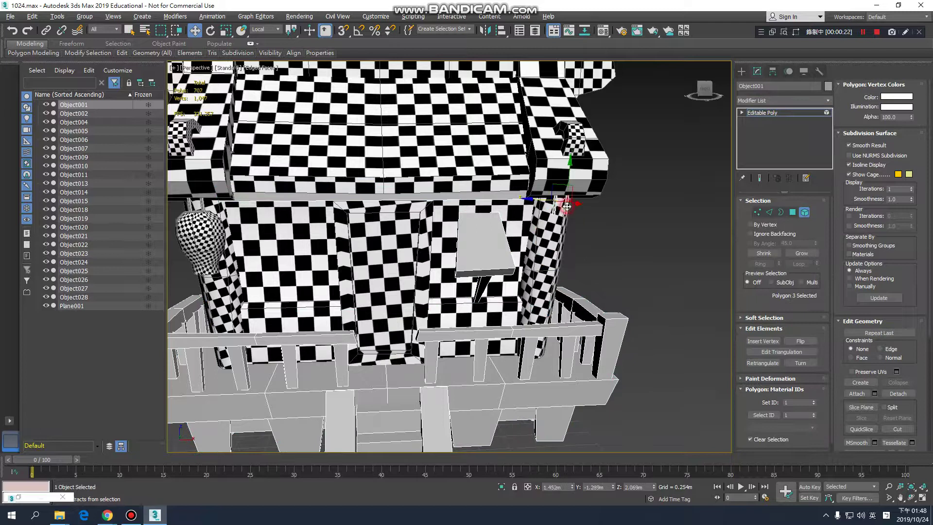
Step: Delete the leftover hanging strap elements above the removed jar and leave element editing
left_click(566, 205)
key("Delete")
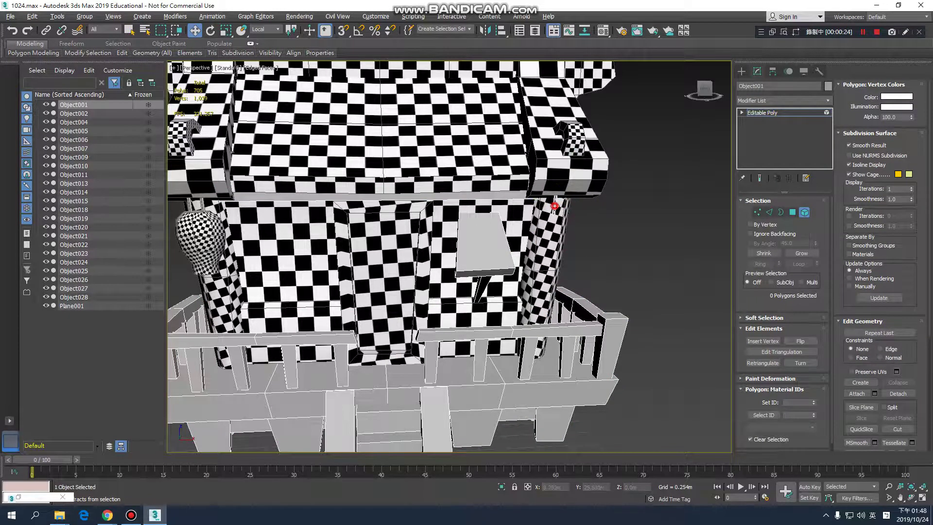
left_click(554, 206)
key("Delete")
left_click(554, 207)
key("Delete")
middle_click_drag(599, 253, 634, 250)
left_click(779, 112)
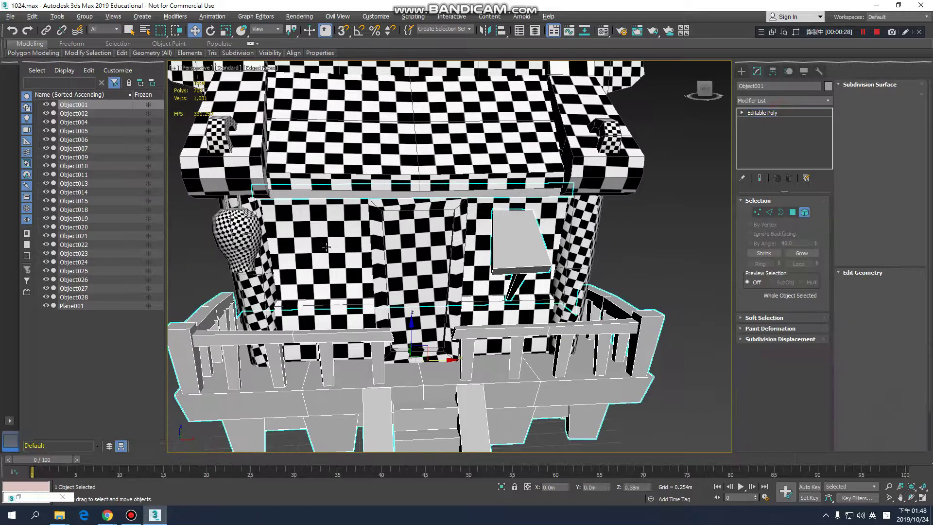
Step: Collapse the Unwrap UVW modifier on the checkered hanging jar into its Editable Poly
left_click(245, 238)
middle_click_drag(251, 238, 475, 254)
scroll(417, 261, "up", 3)
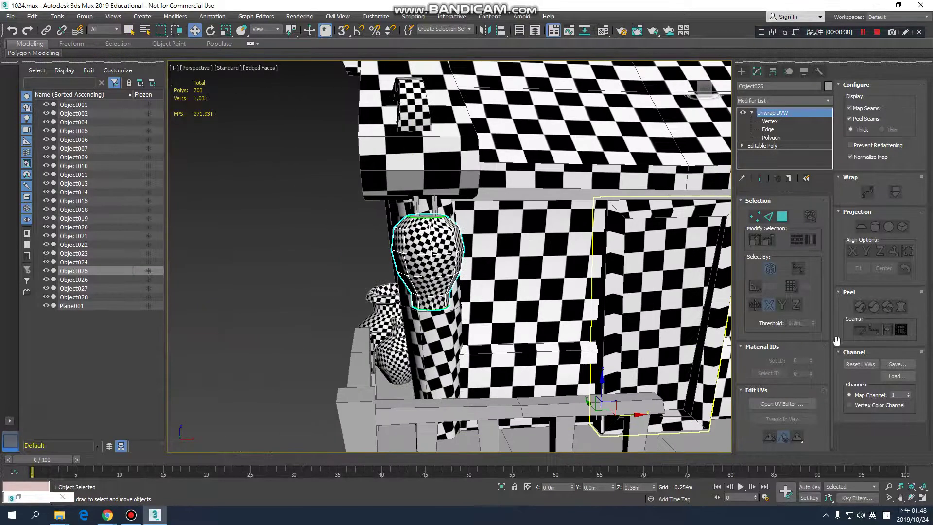
right_click(783, 116)
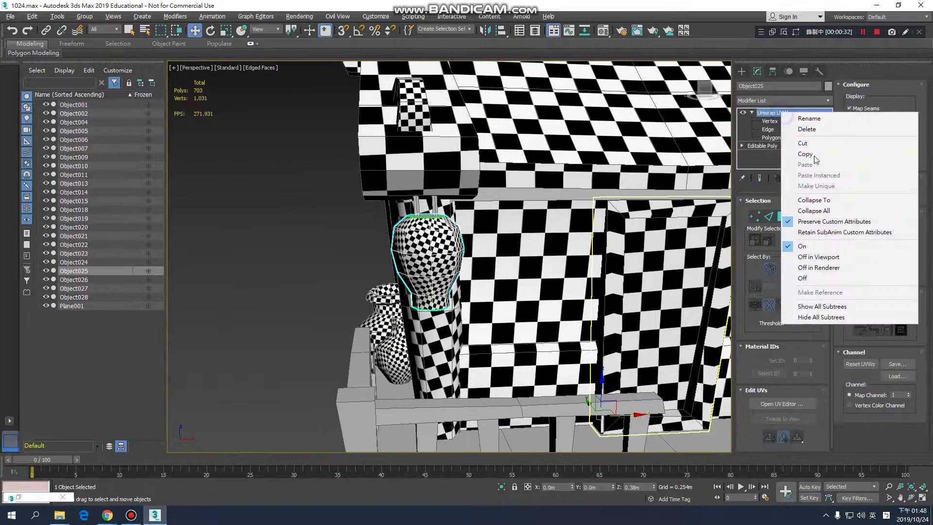
left_click(797, 201)
left_click(510, 296)
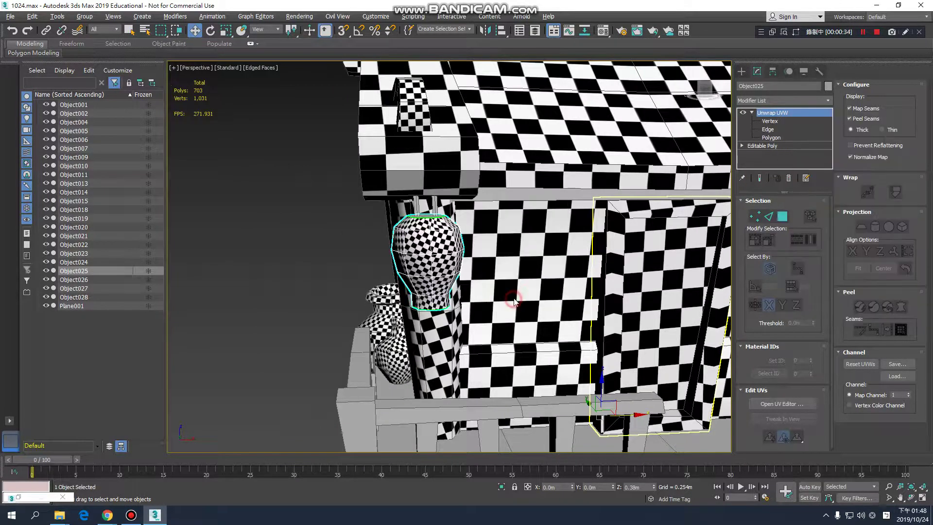
Step: Attach both hanging straps to the checkered jar, using Match Material IDs to Material
left_click(856, 345)
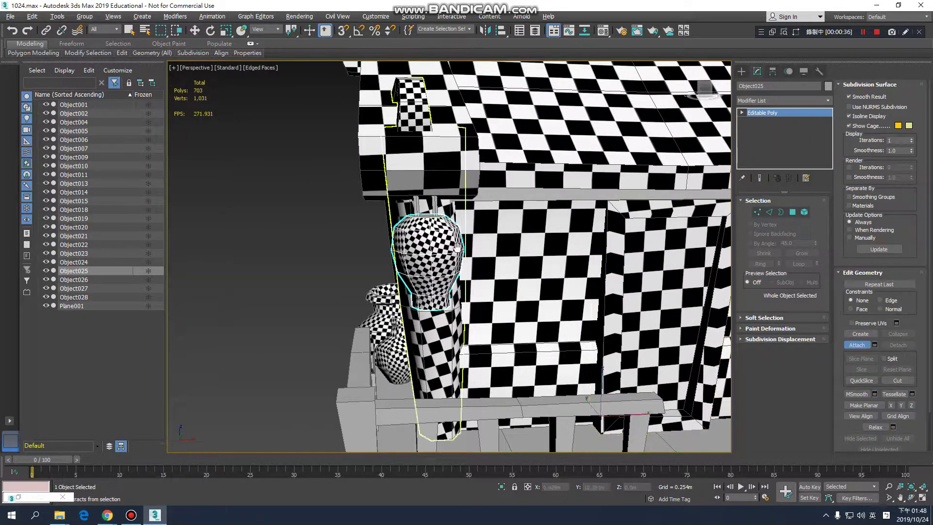
scroll(432, 209, "up", 4)
left_click(430, 202)
left_click(419, 208)
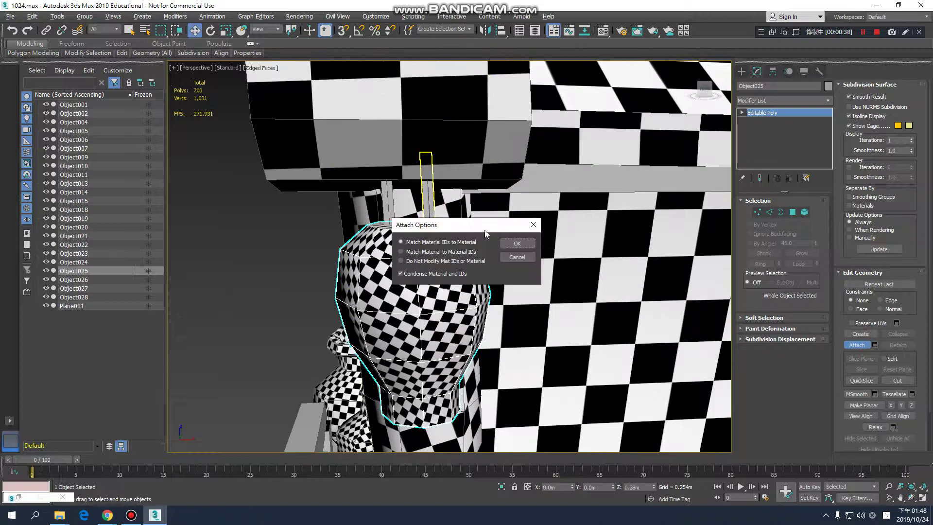
left_click(516, 242)
left_click(390, 204)
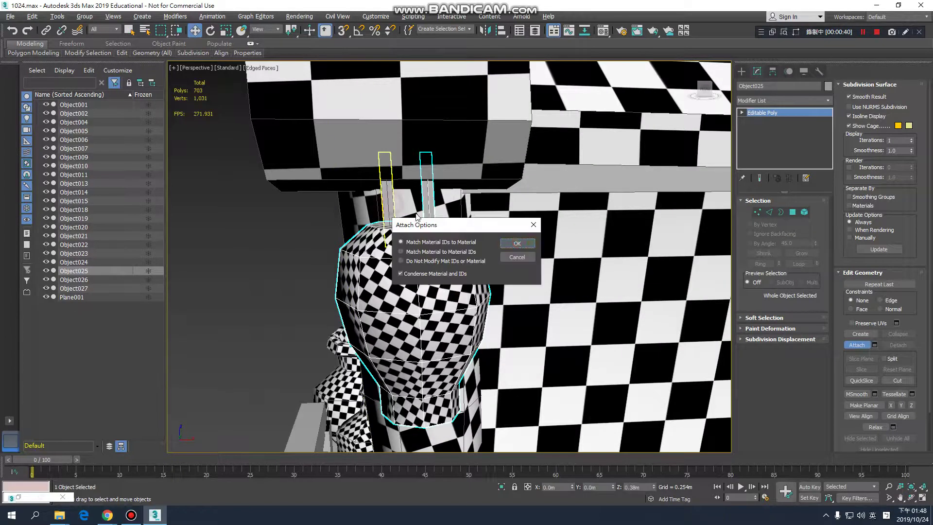
left_click(517, 243)
Step: Mirror the jar with its straps across the X axis as a copy at the opposite front corner
scroll(534, 218, "down", 5)
middle_click_drag(535, 216, 448, 207)
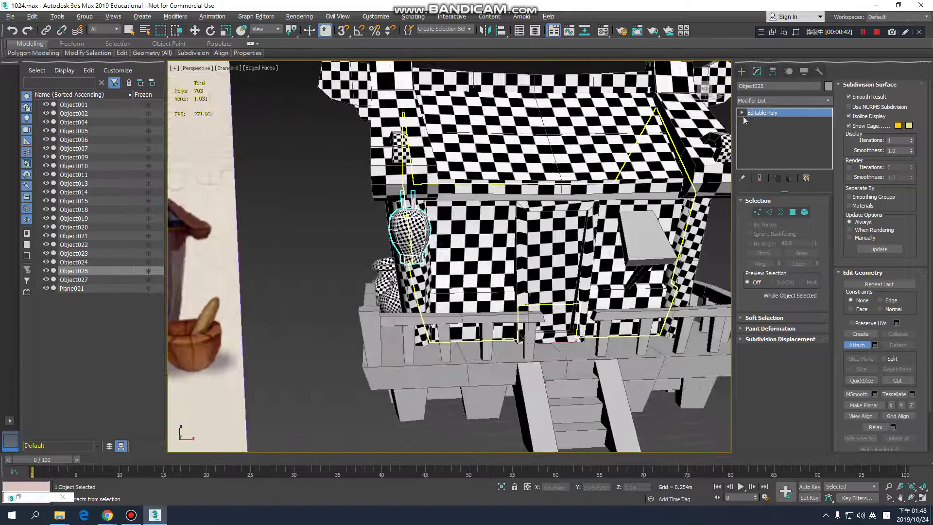
key("w")
middle_click_drag(578, 297, 536, 289)
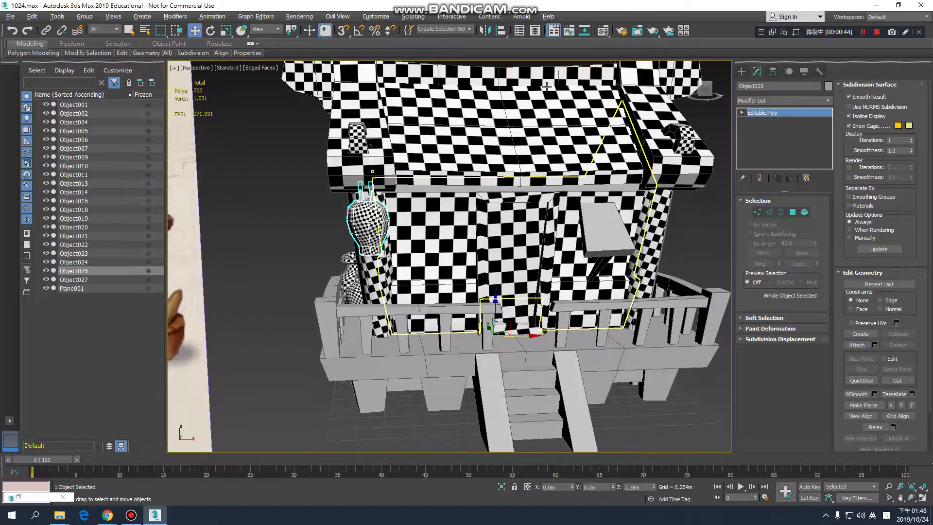
left_click(485, 31)
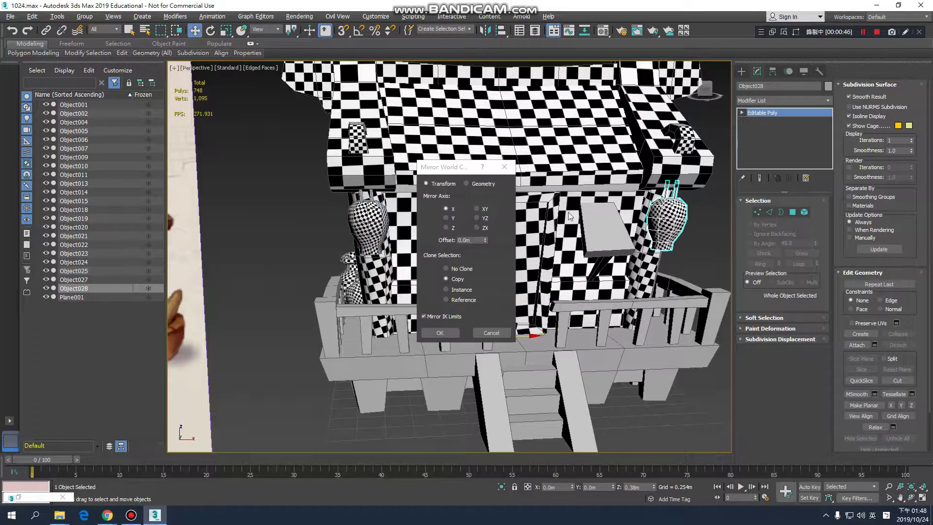
left_click(451, 335)
Step: Detach the propped-open window shutter board from the main house mesh as a separate object
middle_click_drag(511, 243, 548, 221)
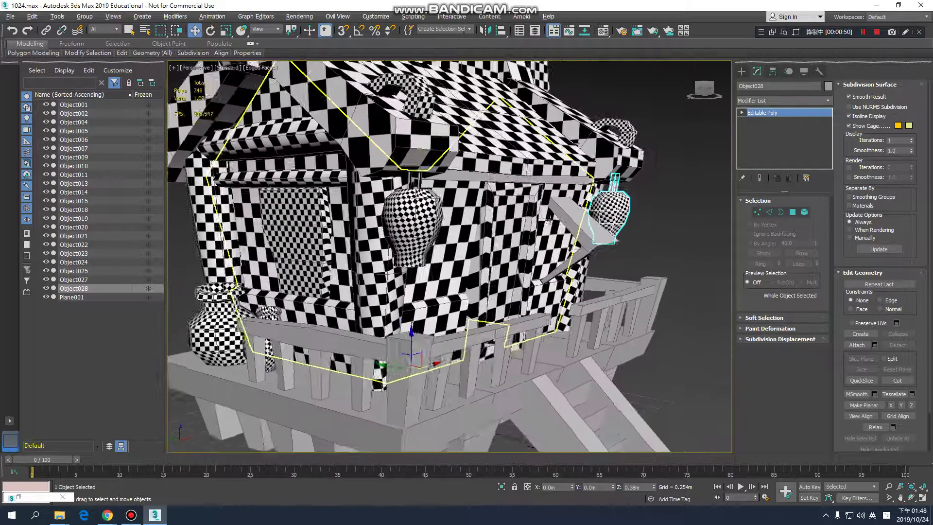
scroll(548, 221, "up", 5)
left_click(557, 238)
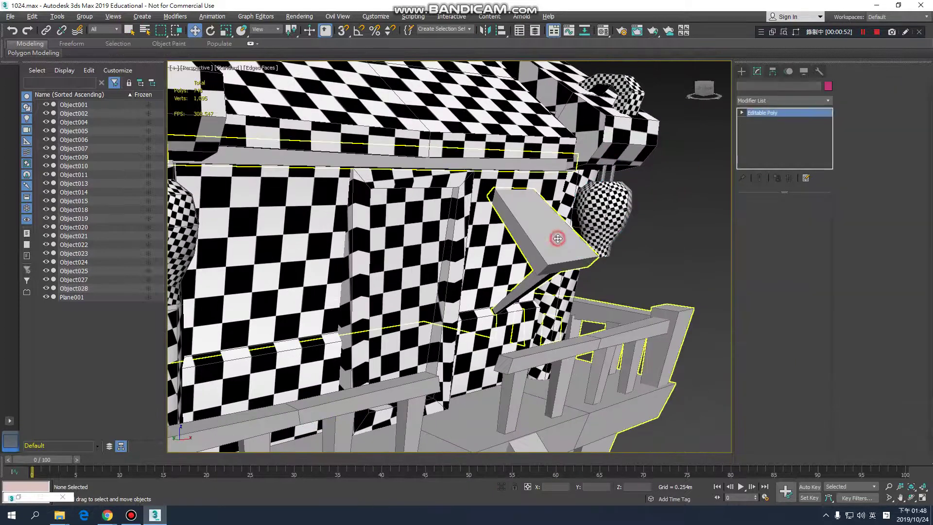
left_click(557, 239)
left_click(803, 212)
left_click(539, 228)
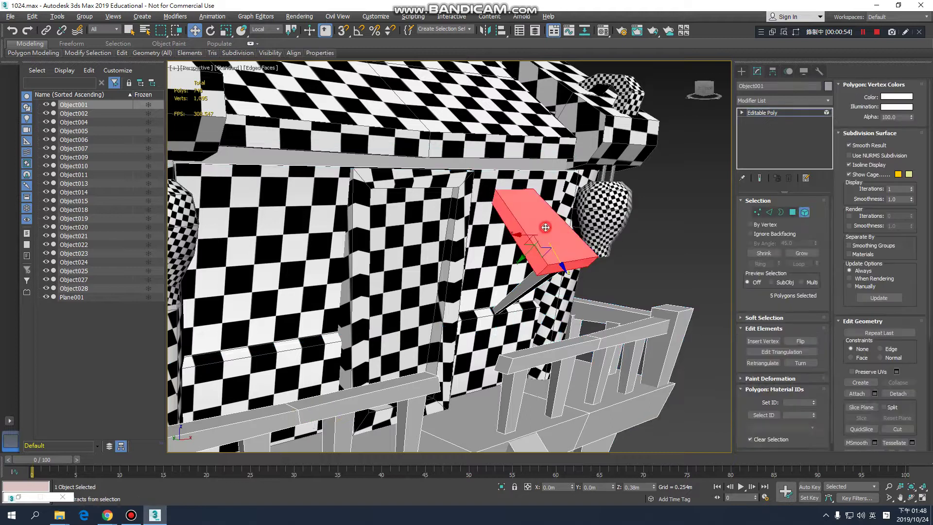
scroll(588, 263, "down", 3)
middle_click_drag(539, 228, 664, 248, "alt")
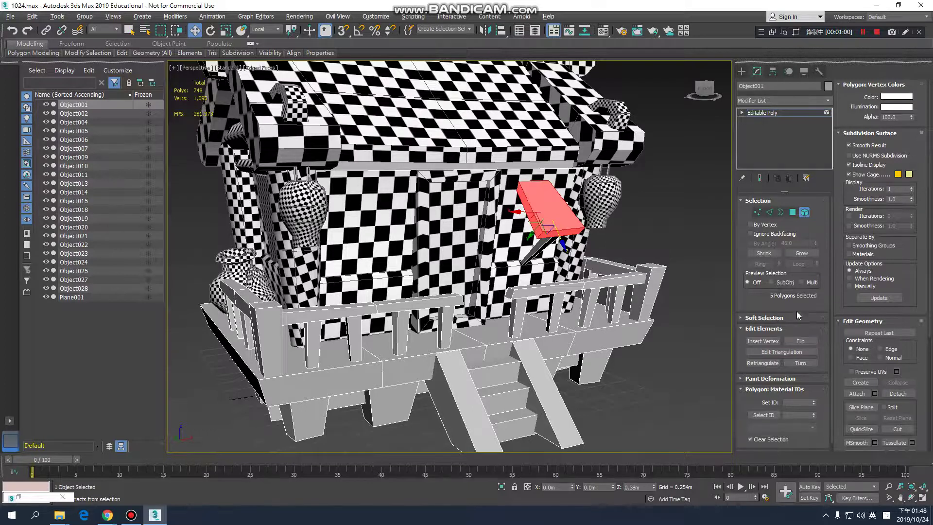
left_click(891, 395)
left_click(505, 267)
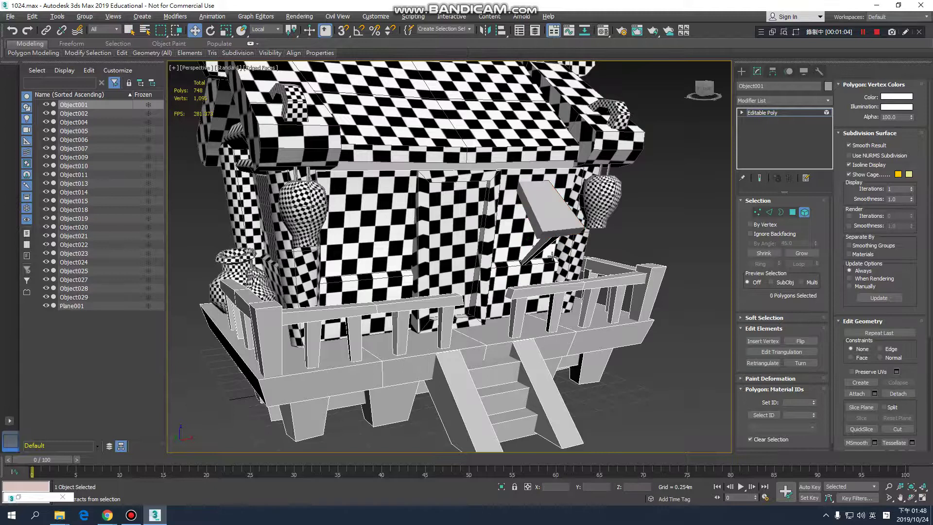
Step: Detach the stick supporting the window shutter as its own object and leave element editing
left_click(542, 248)
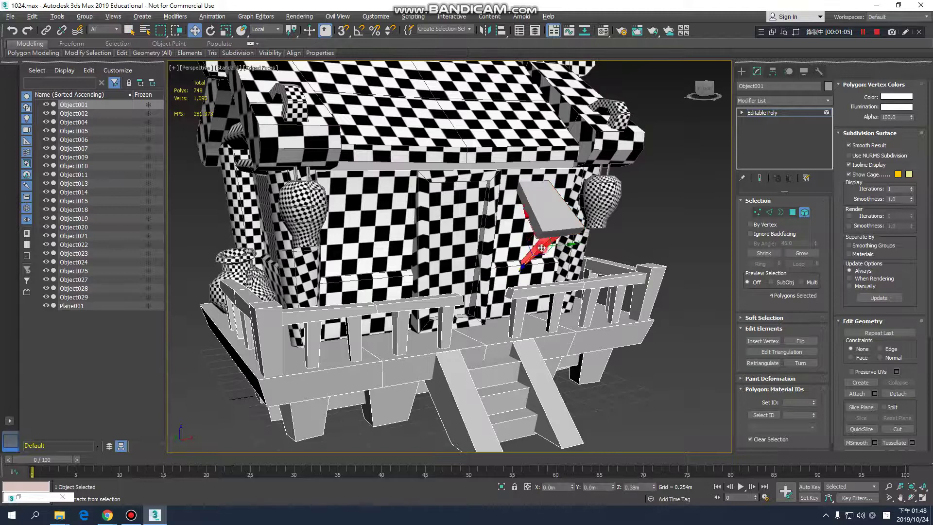
left_click(898, 393)
left_click(500, 262)
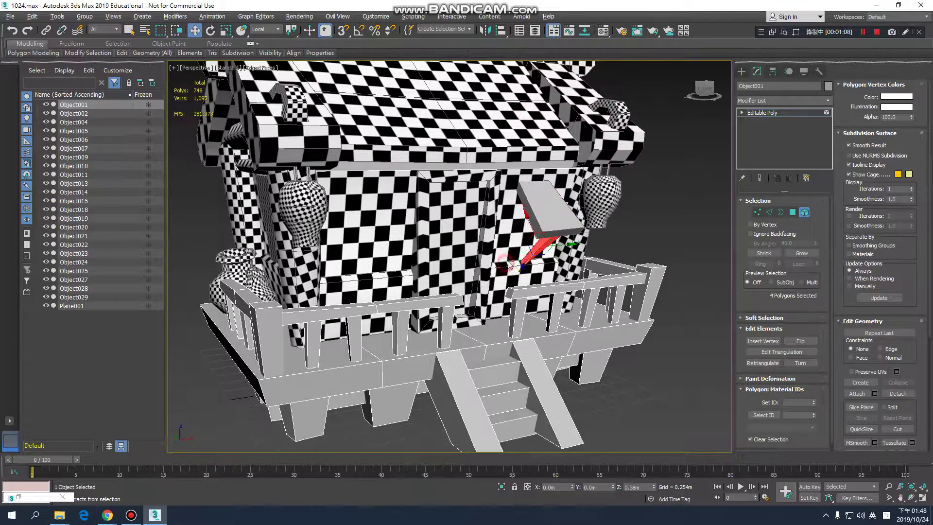
left_click(763, 114)
Step: Select the detached shutter board, check its polygons, and isolate it in the viewport
left_click(554, 209)
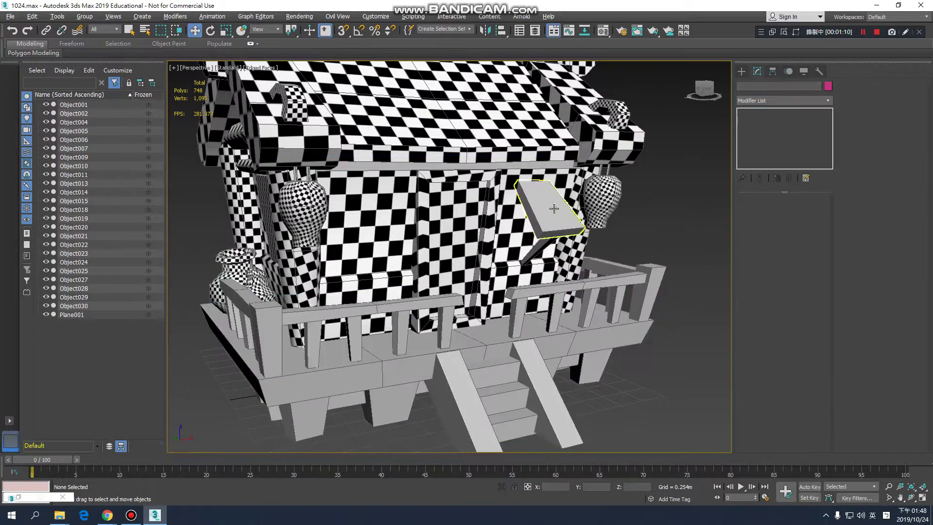
scroll(566, 196, "up", 5)
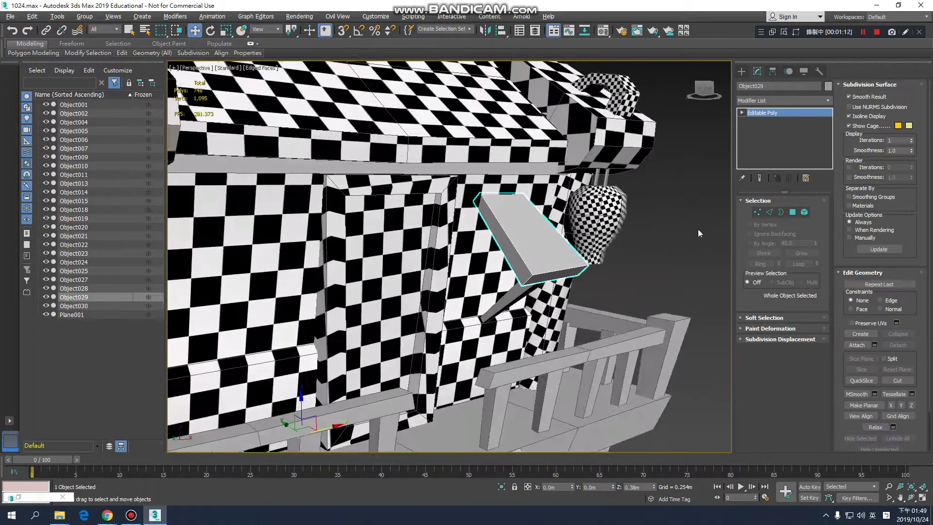
left_click(792, 212)
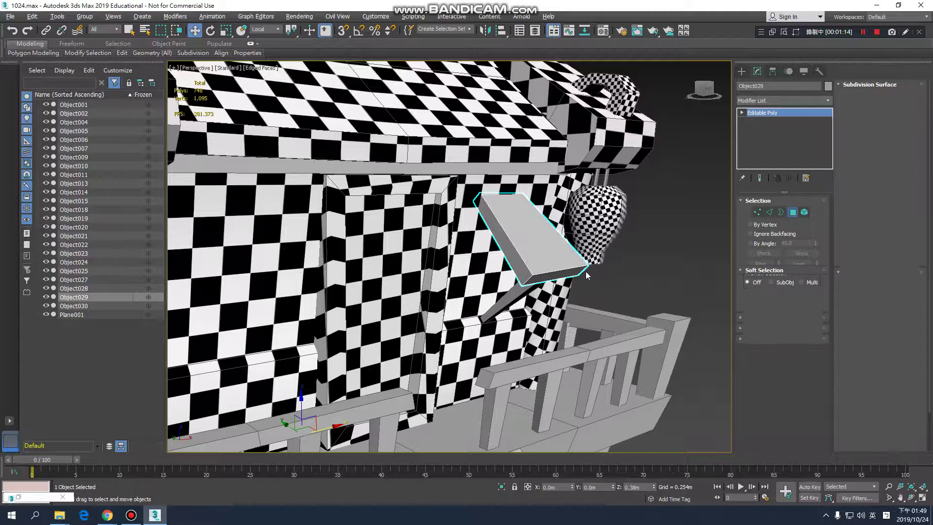
left_click_drag(585, 271, 534, 260)
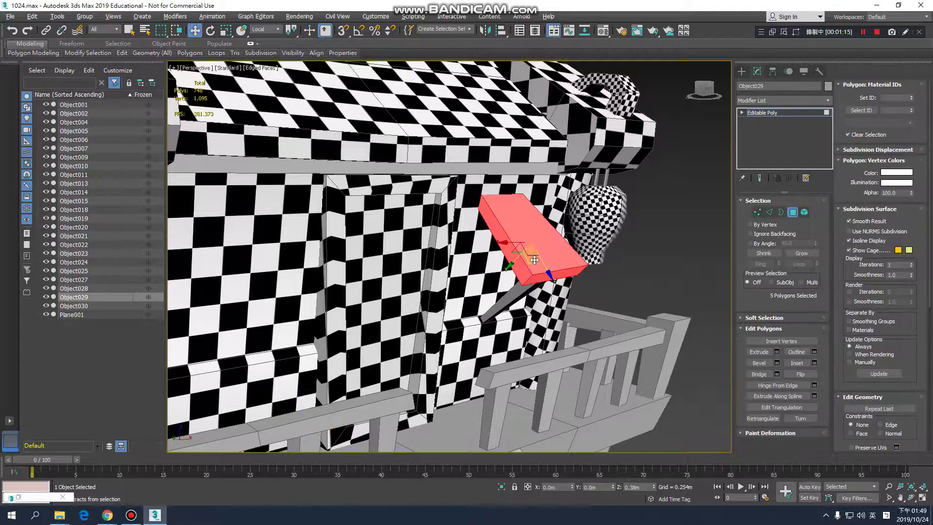
left_click(783, 115)
left_click(501, 486)
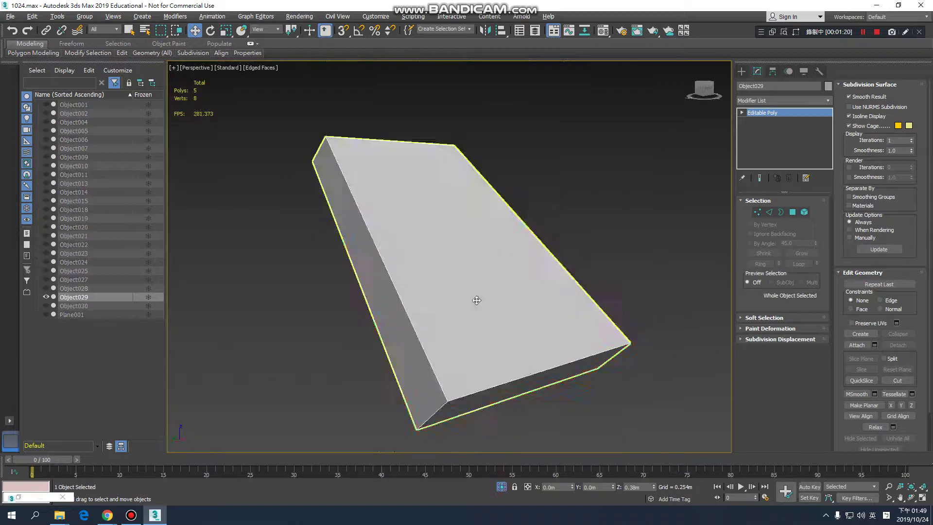
mouse_move(475, 297)
middle_mouse_down("alt")
mouse_move(564, 308)
mouse_move(508, 307)
mouse_move(477, 296)
middle_mouse_up("alt")
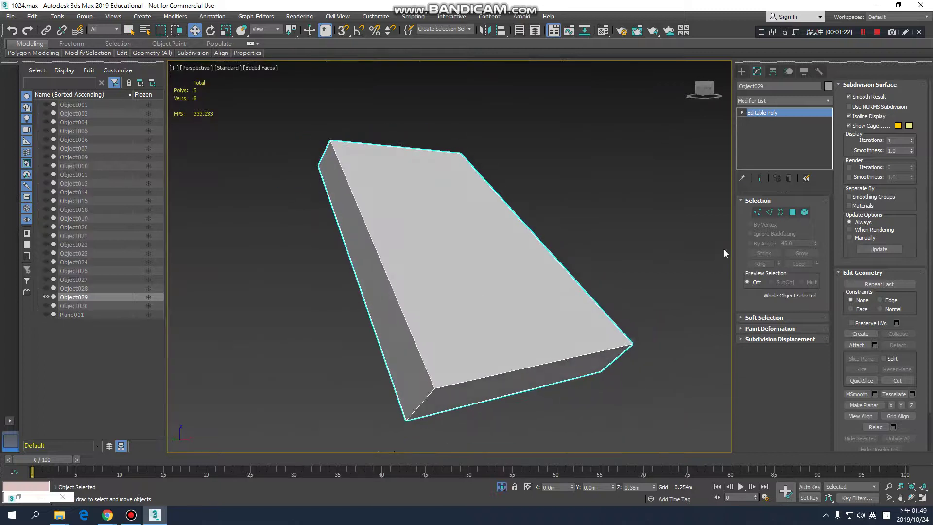
Step: Add an Unwrap UVW modifier to the shutter board and apply a planar projection to all its polygons
left_click(792, 212)
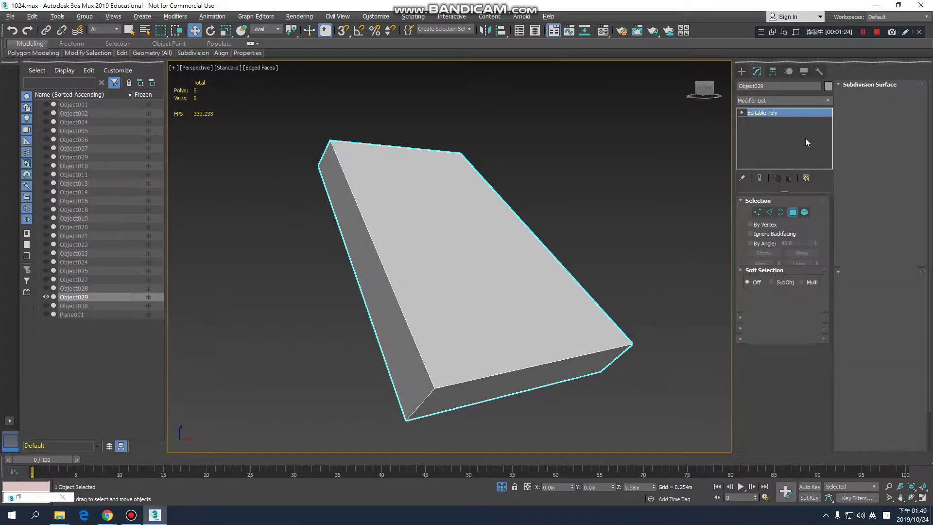
left_click(798, 113)
left_click(782, 100)
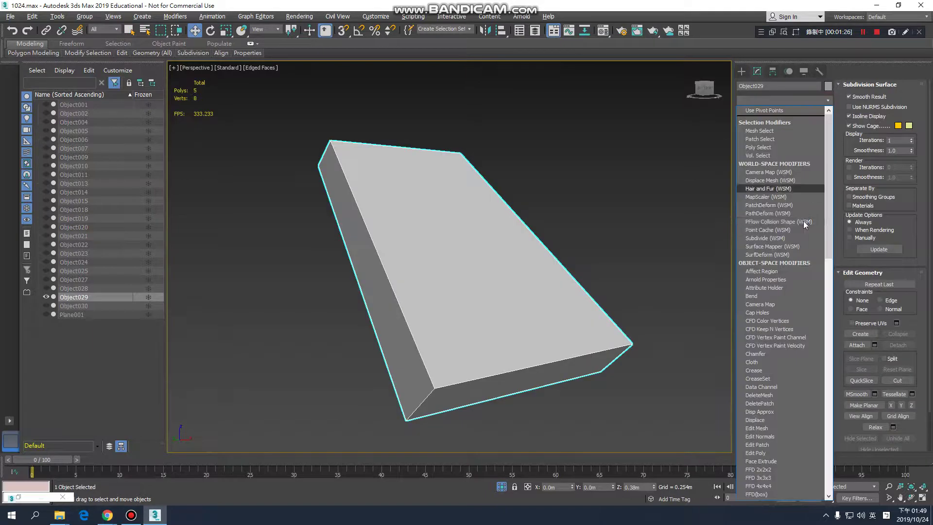
key("u")
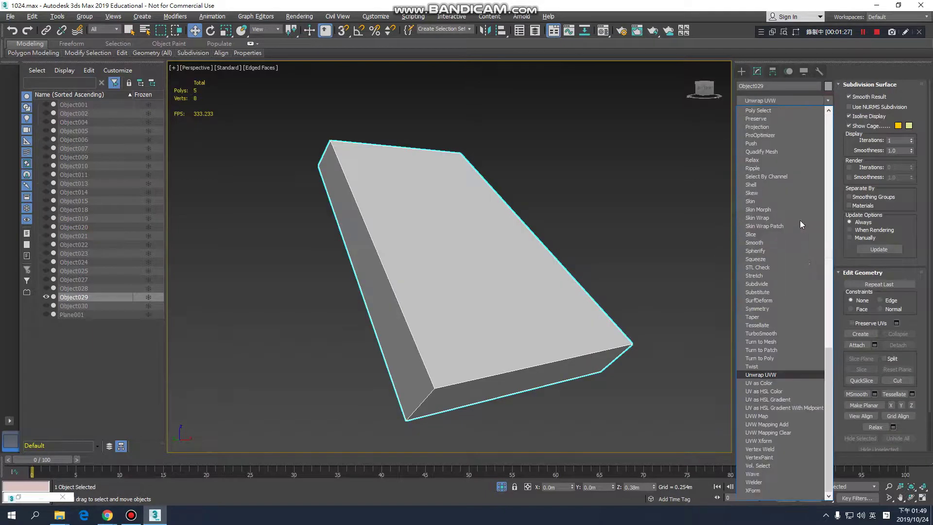
left_click(769, 376)
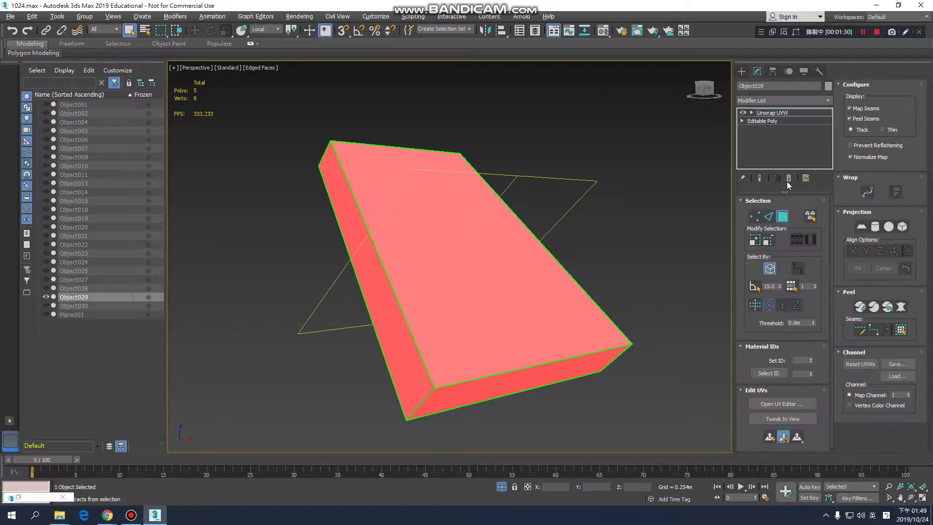
left_click(860, 226)
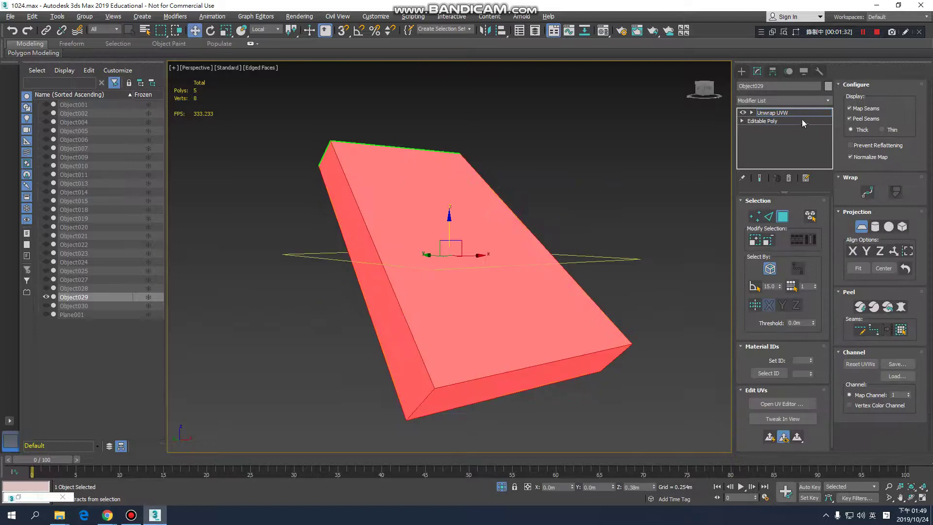
left_click(864, 224)
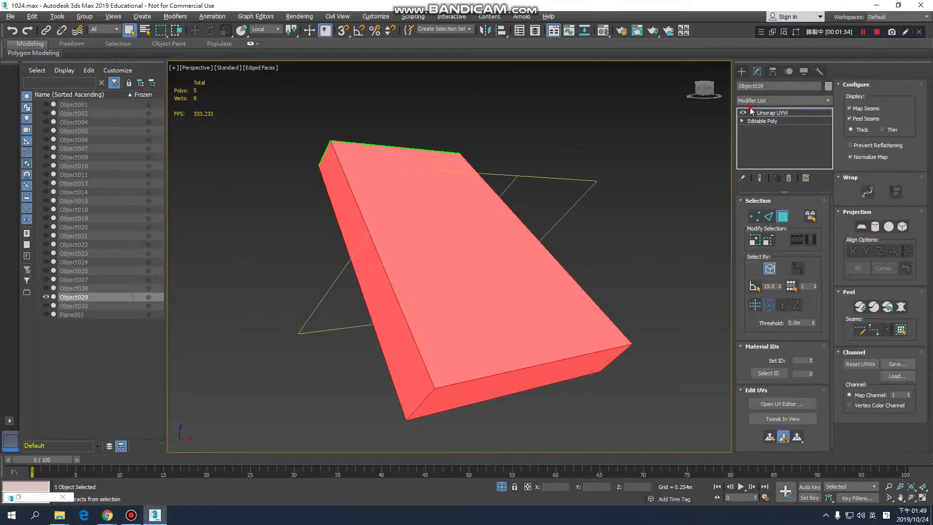
Step: Select the shutter board's long side polygons and apply a quick planar map aligned to the X axis
left_click(752, 113)
left_click(376, 293)
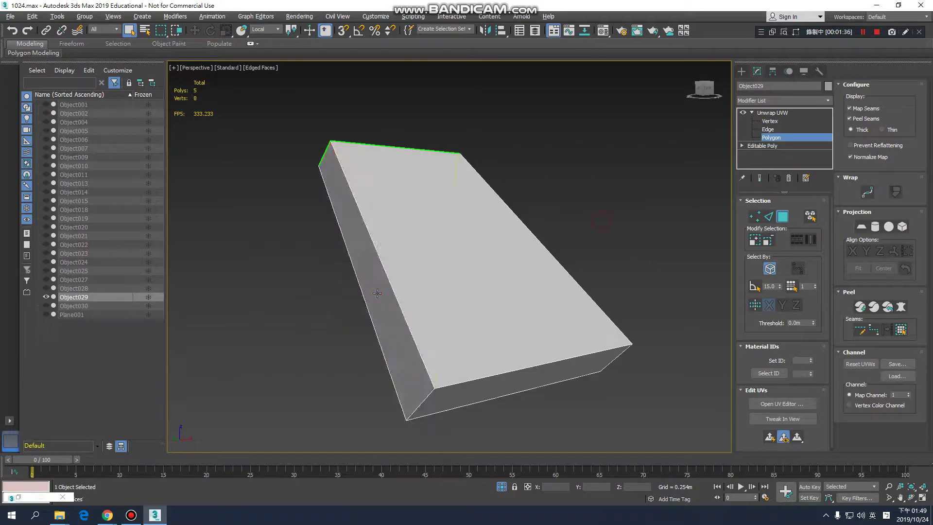
scroll(508, 316, "down", 4)
middle_click_drag(517, 312, 545, 306, "alt")
left_click(487, 303, "ctrl")
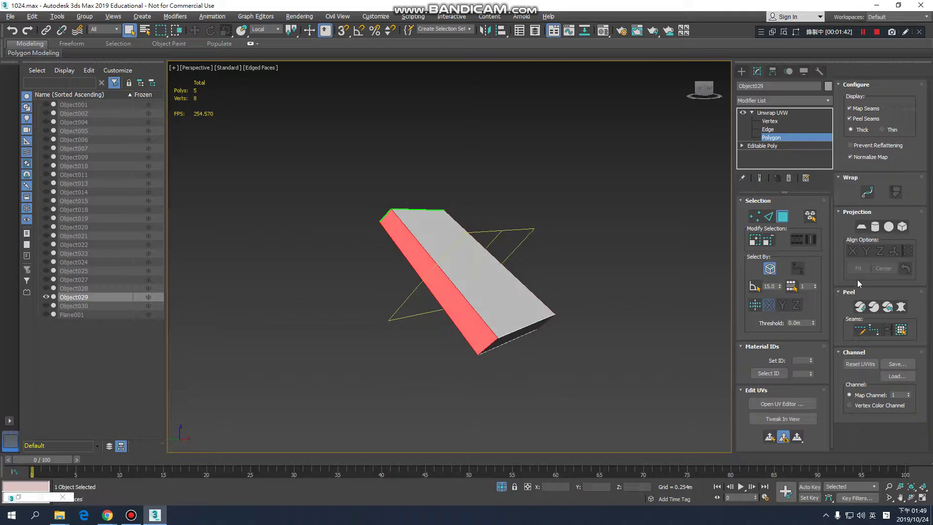
left_click(797, 436)
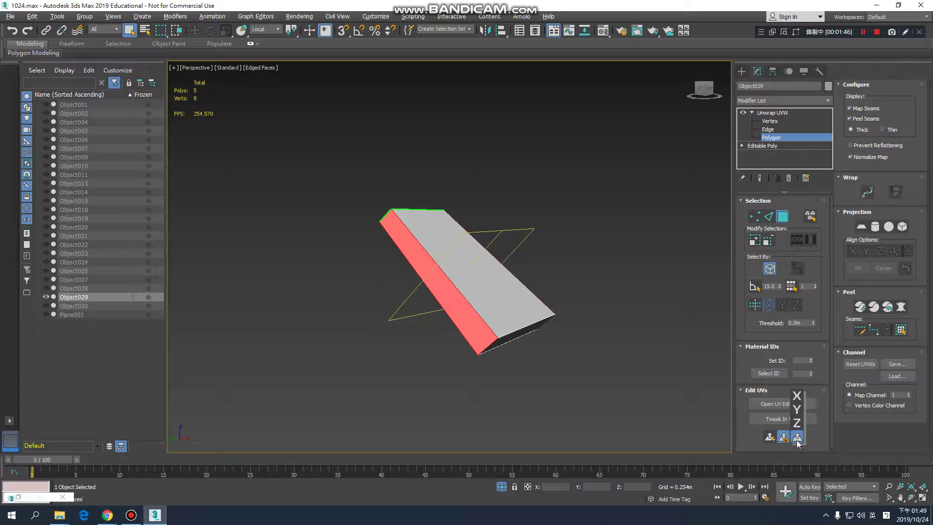
left_click_drag(797, 425, 797, 395)
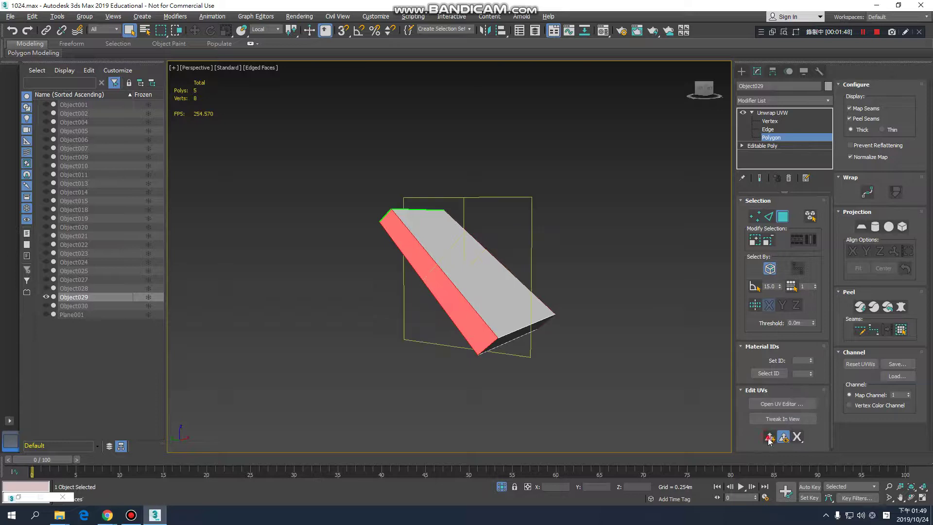
middle_click_drag(582, 342, 558, 341, "alt")
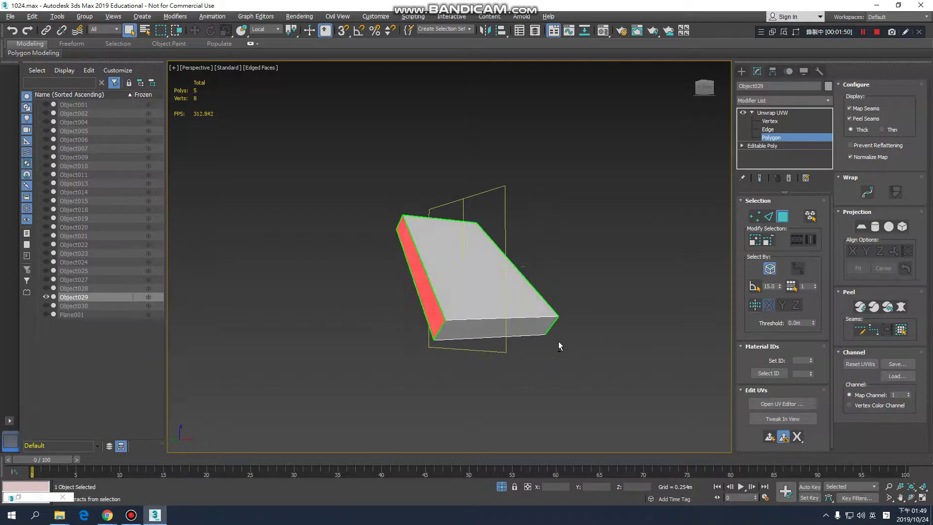
Step: Select the board's broad face and end polygons and unfold them together with Quick Peel
left_click(502, 287)
left_click(481, 332, "ctrl")
middle_click_drag(491, 345, 834, 303, "alt")
left_click(493, 285, "ctrl")
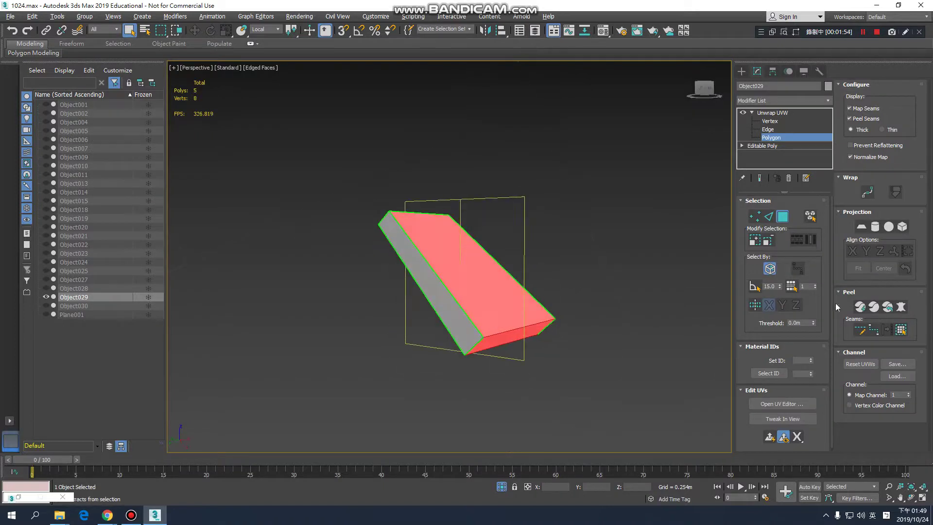
left_click(860, 307)
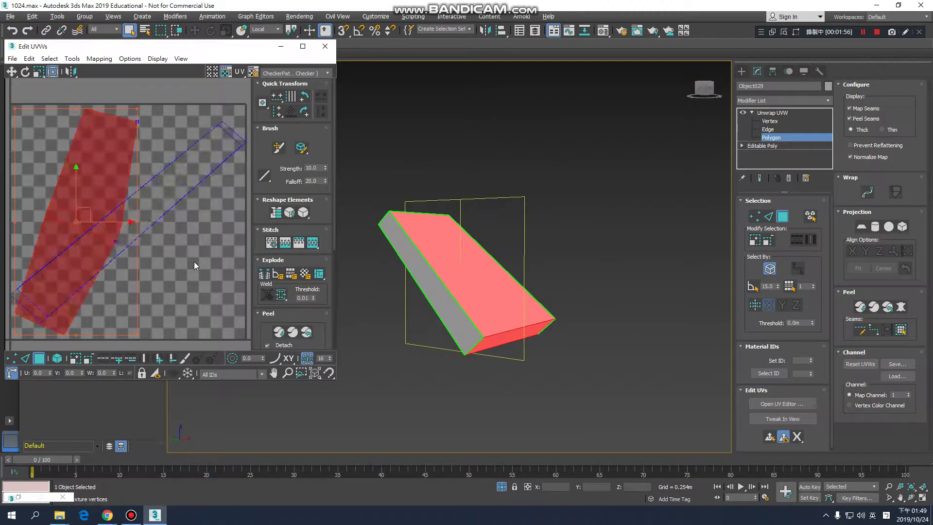
Step: Relax the peeled board UVs by polygon angles with 100 iterations and an amount of 0.1
scroll(193, 262, "down", 5)
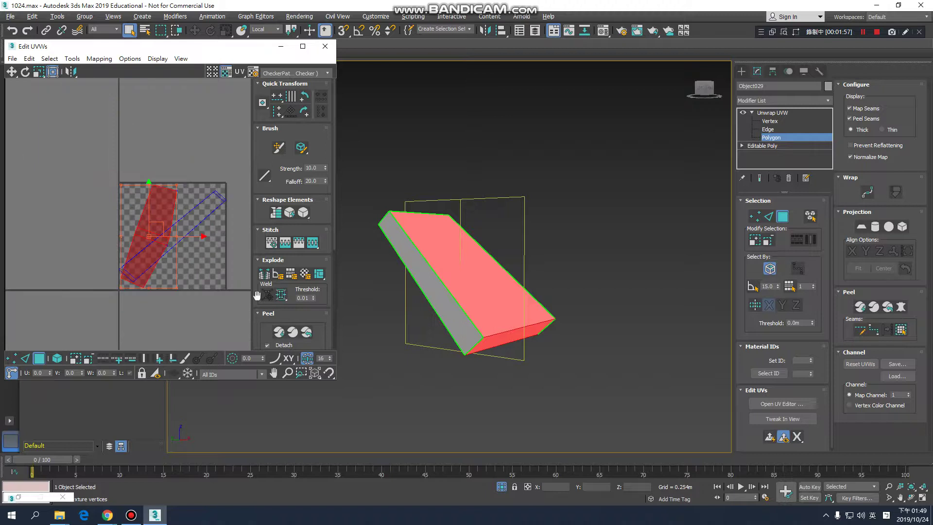
left_click(65, 62)
left_click(109, 222)
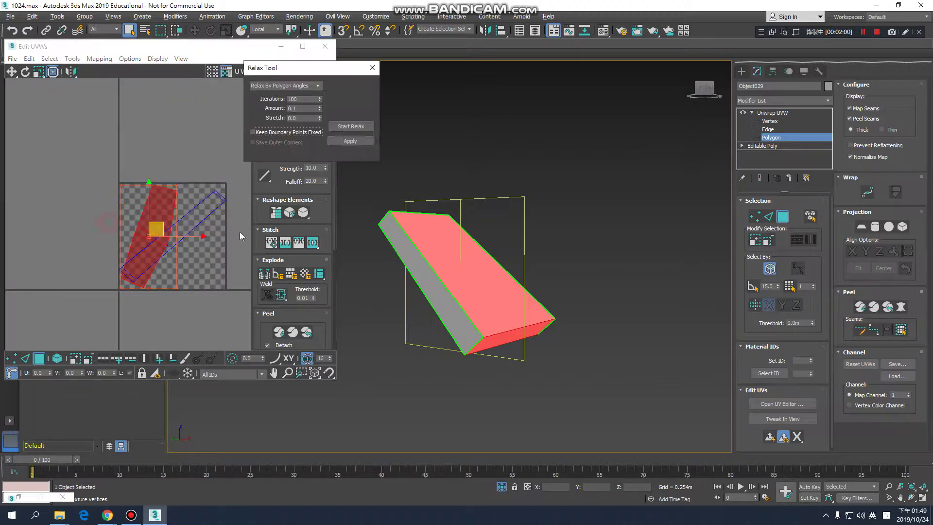
left_click(339, 141)
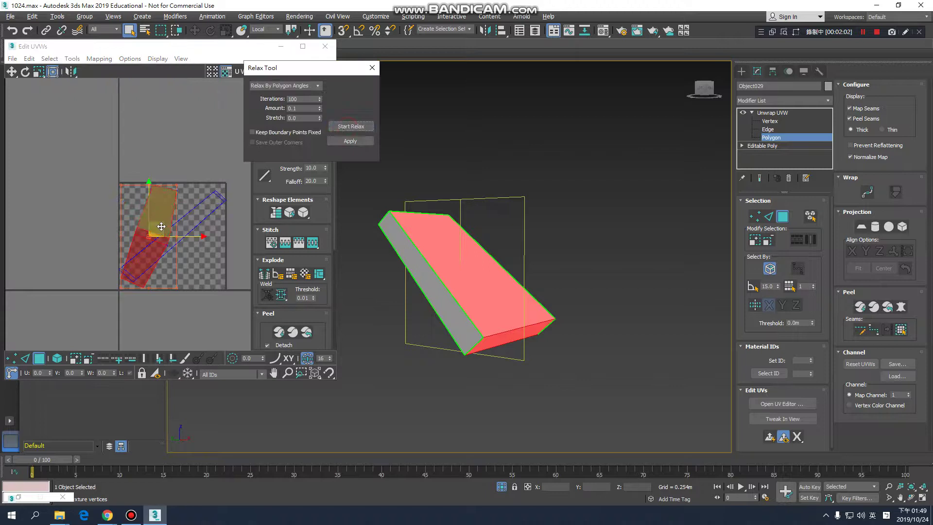
Step: Move the board's peeled island and its narrow side island outside the texture square
left_click_drag(156, 208, 35, 143)
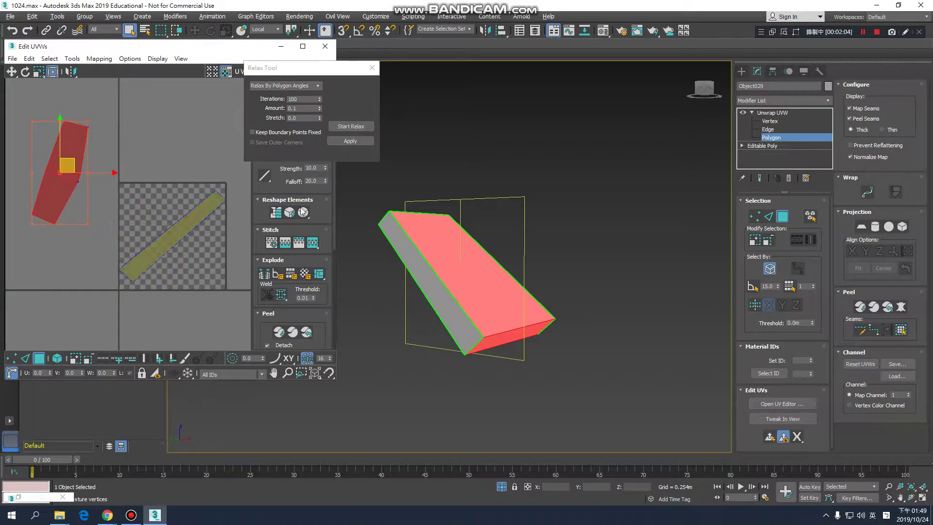
left_click(187, 224)
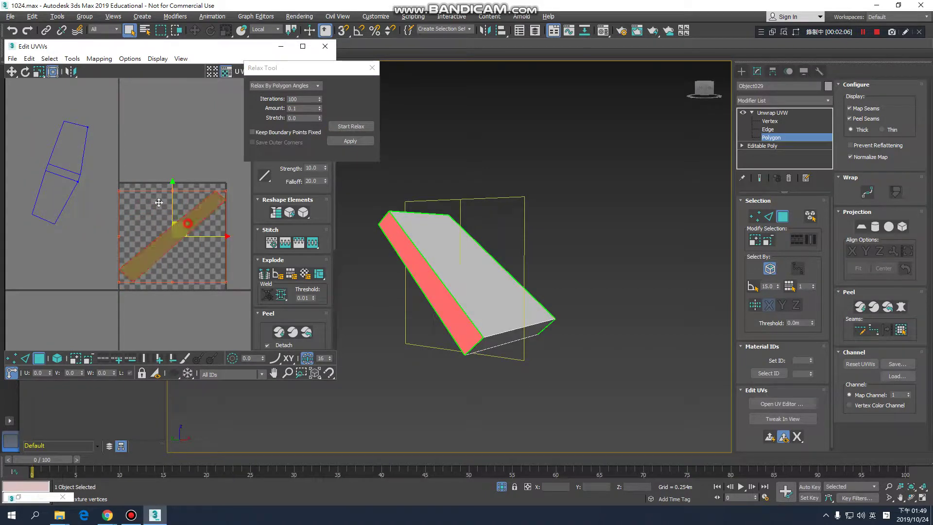
left_click_drag(159, 202, 0, 102)
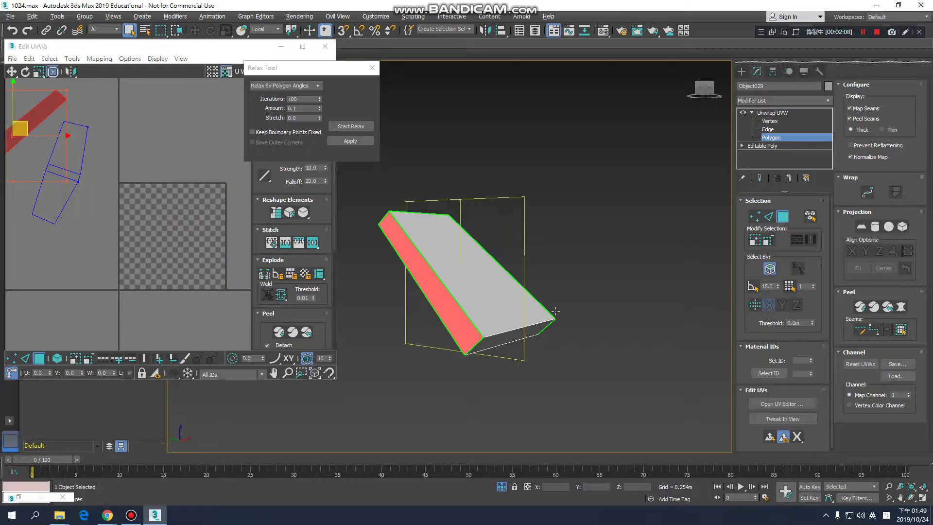
Step: Leave polygon editing on the shutter board and exit isolation to bring back the rest of the house
middle_click_drag(555, 310, 604, 300)
left_click(776, 113)
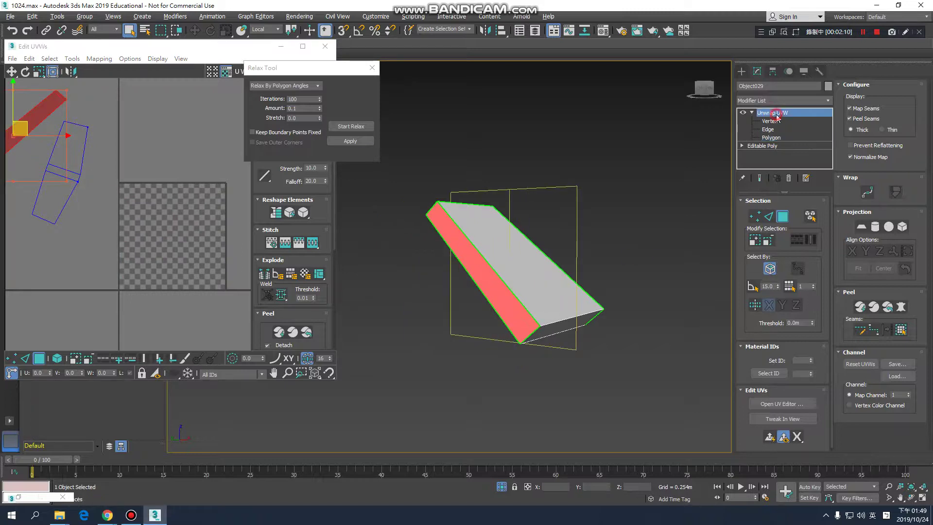
scroll(602, 302, "down", 3)
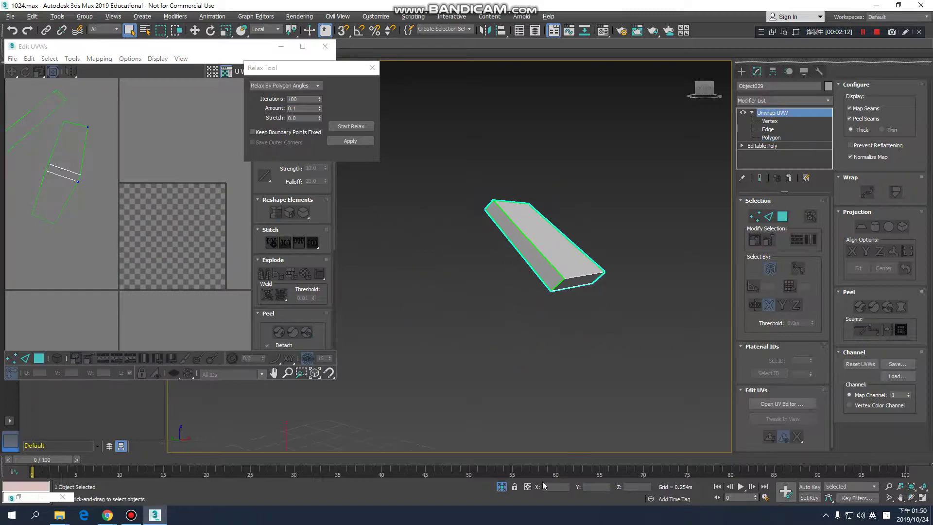
left_click(501, 487)
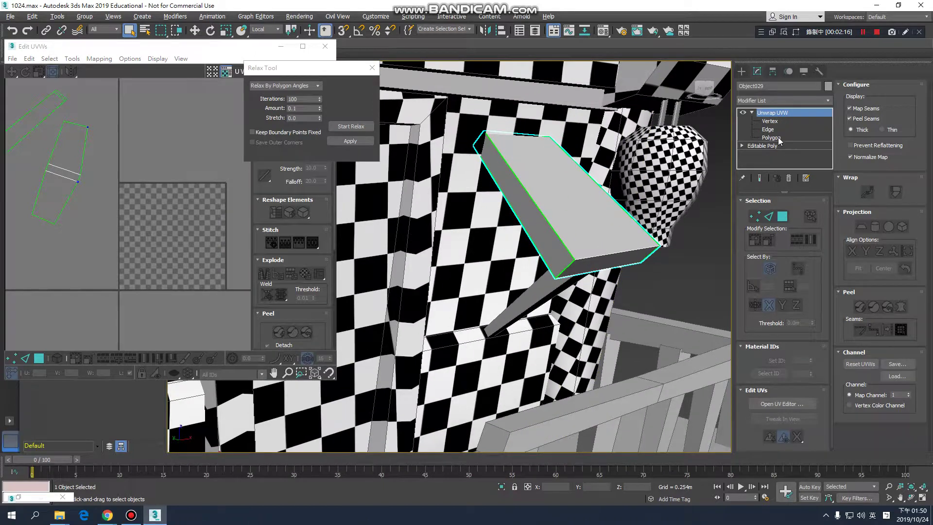
Step: Select the stick supporting the shutter board and isolate it in the viewport
left_click(635, 276)
left_click(554, 294)
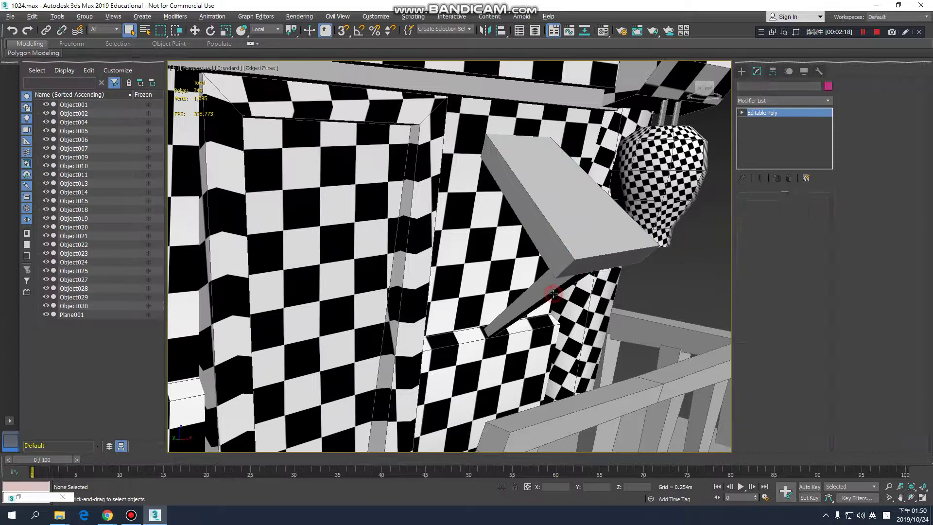
middle_click_drag(558, 288, 575, 262)
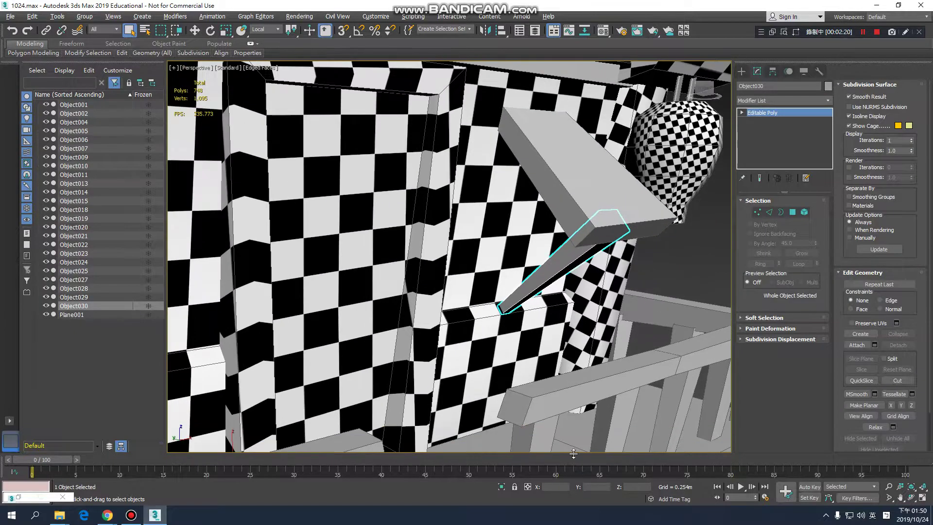
left_click(502, 486)
scroll(537, 272, "up", 3)
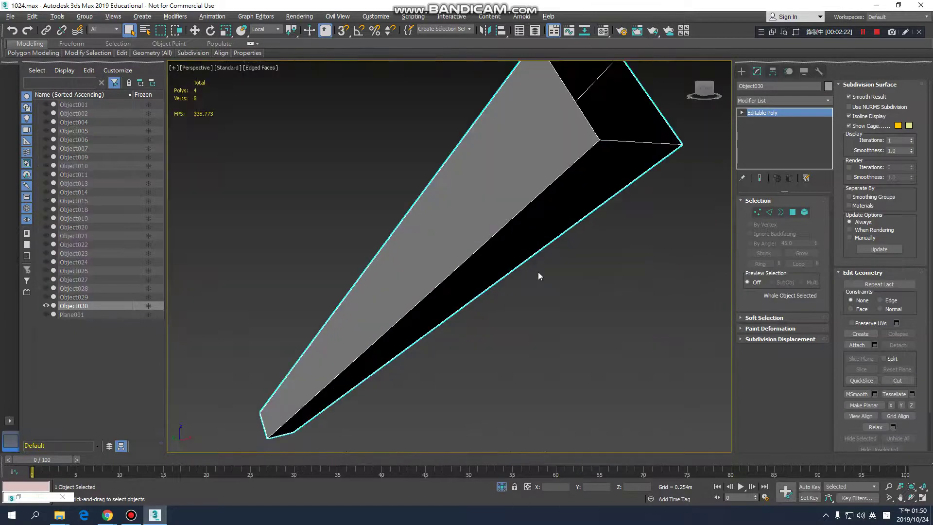
scroll(538, 272, "down", 4)
mouse_move(541, 273)
middle_mouse_down("alt")
mouse_move(658, 249)
mouse_move(534, 268)
middle_mouse_up("alt")
Step: Add an Unwrap UVW modifier to the stick and select all its polygons
left_click(792, 212)
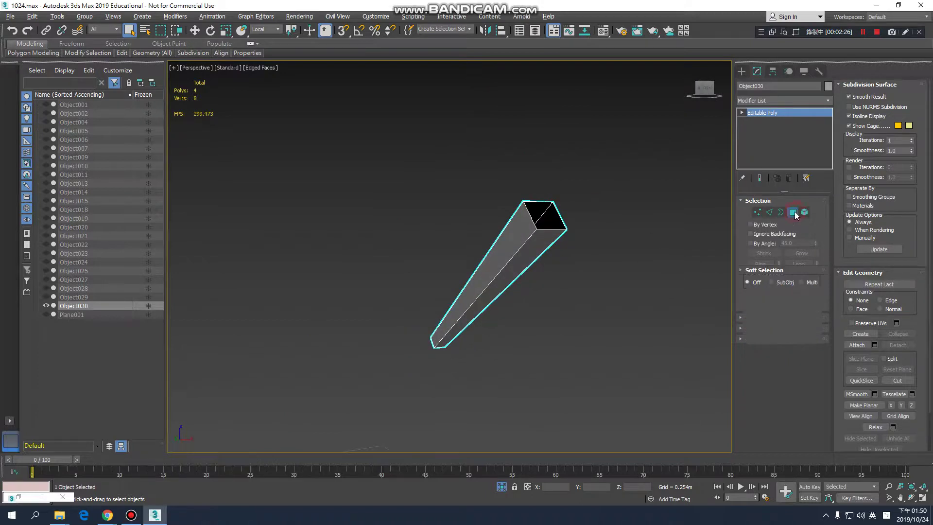
left_click(787, 114)
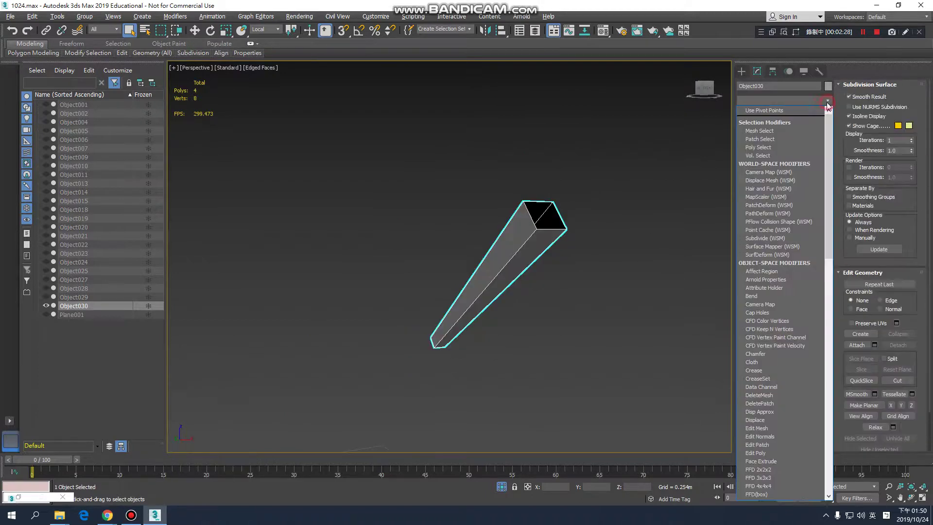
left_click(827, 101)
key("u")
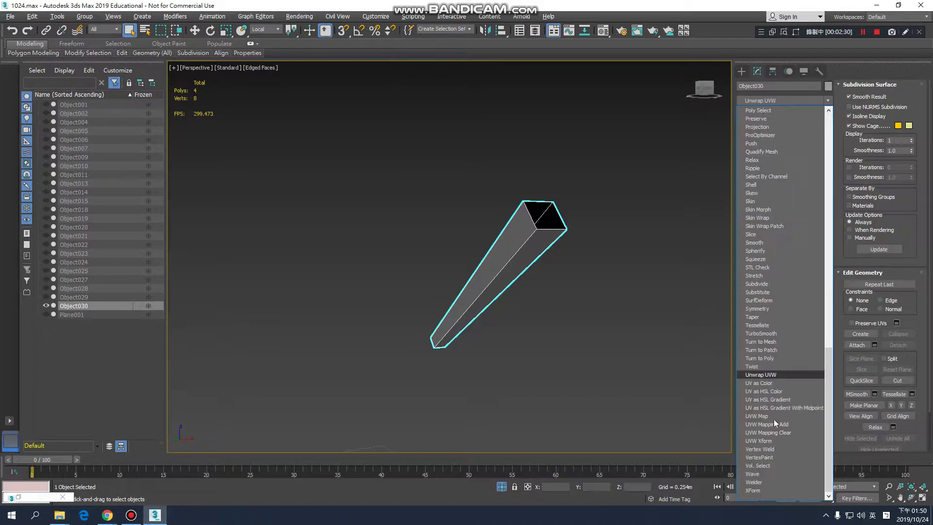
left_click(766, 375)
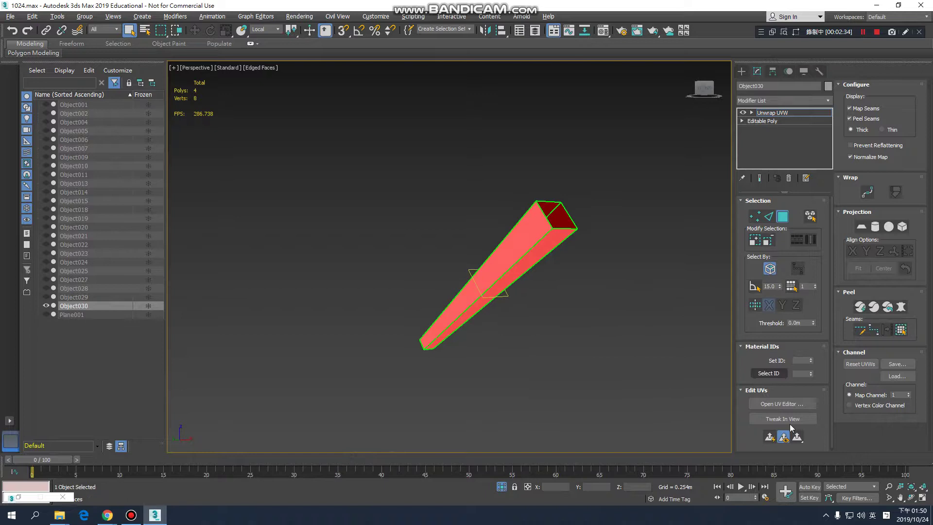
Step: Open the UV editor and apply a planar projection to all the stick's polygons
left_click(787, 403)
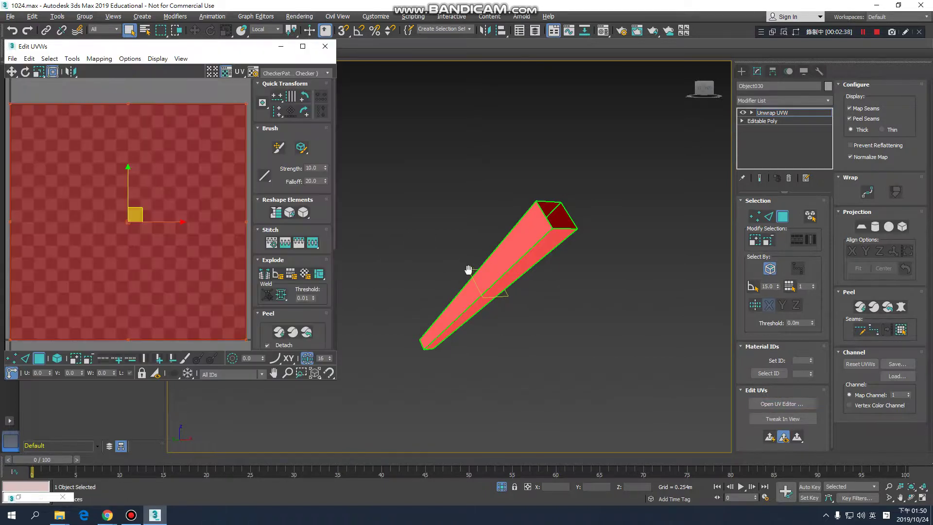
middle_click_drag(468, 270, 476, 265)
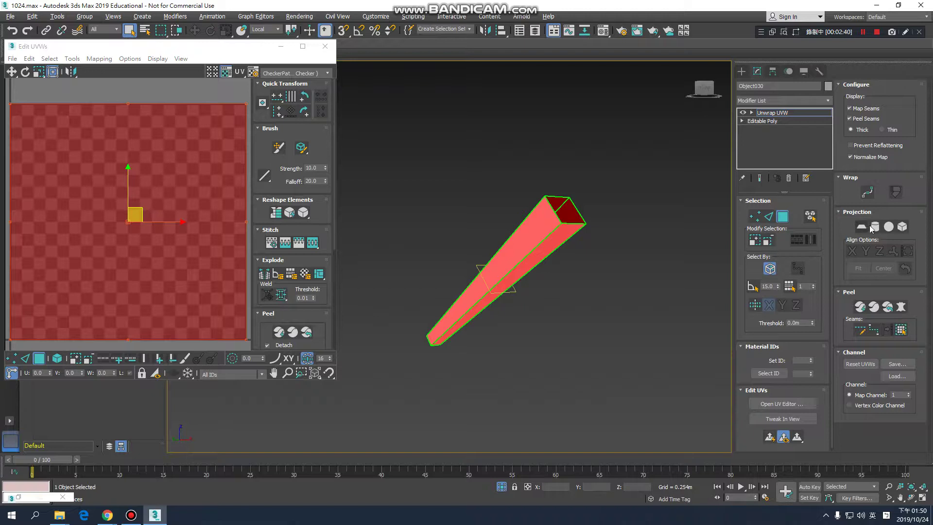
left_click(857, 228)
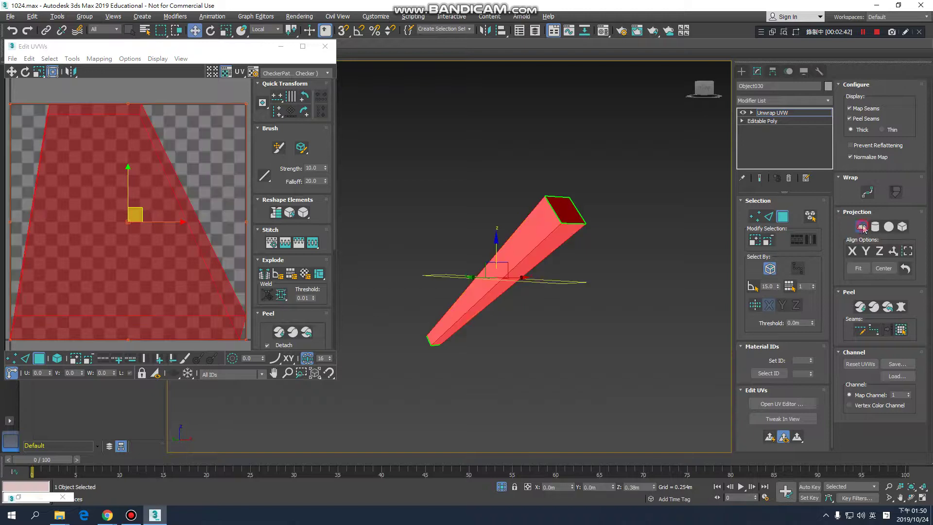
left_click(861, 227)
Step: Mark one long edge of the stick as a peel seam and expand the polygon selection to the seams
middle_click_drag(501, 292, 515, 301)
middle_click_drag(590, 304, 640, 333, "alt")
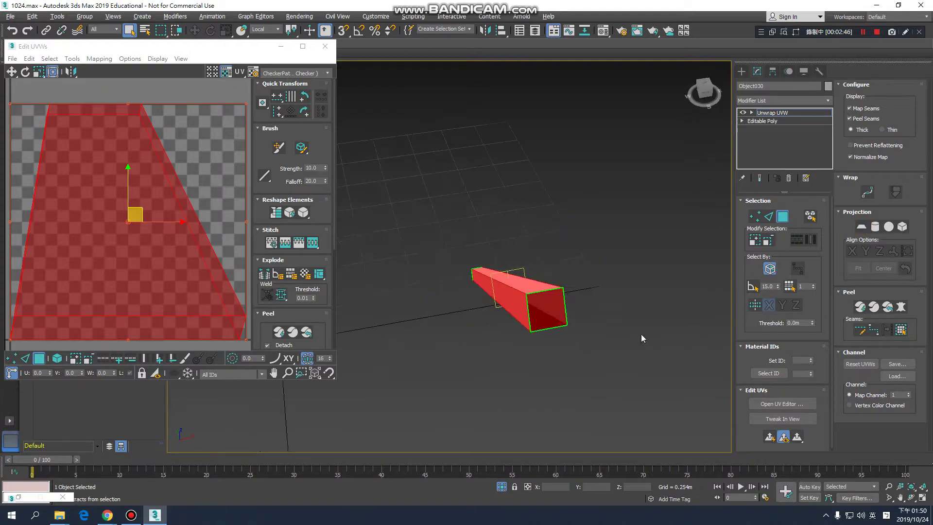
left_click(860, 329)
left_click(515, 289)
right_click(605, 305)
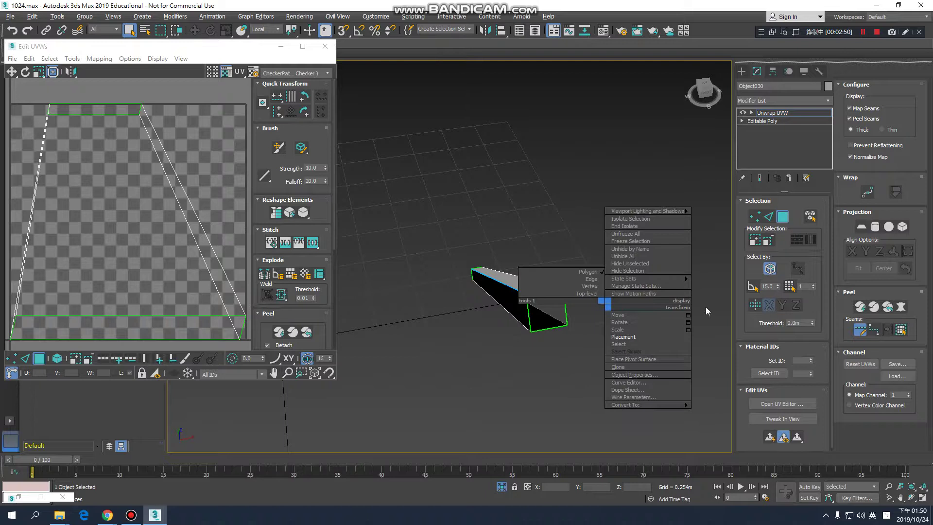
left_click(670, 8)
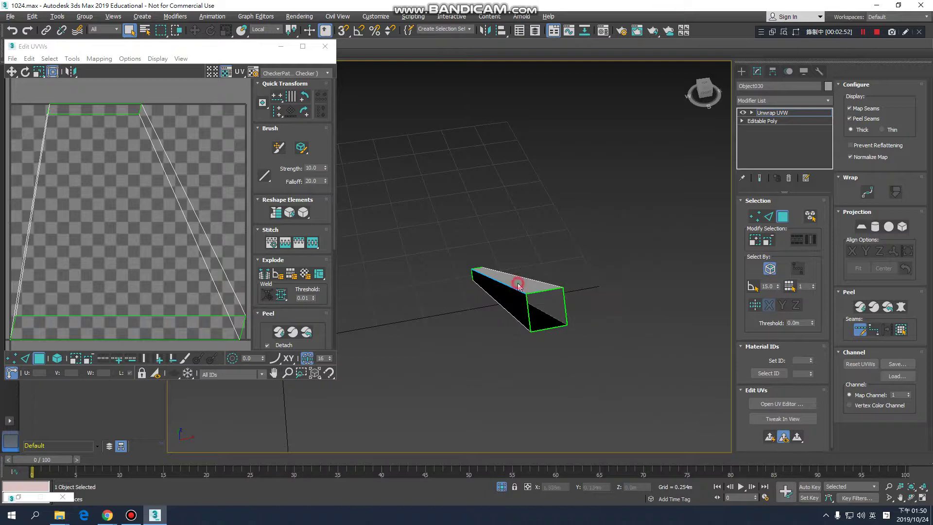
left_click(863, 330)
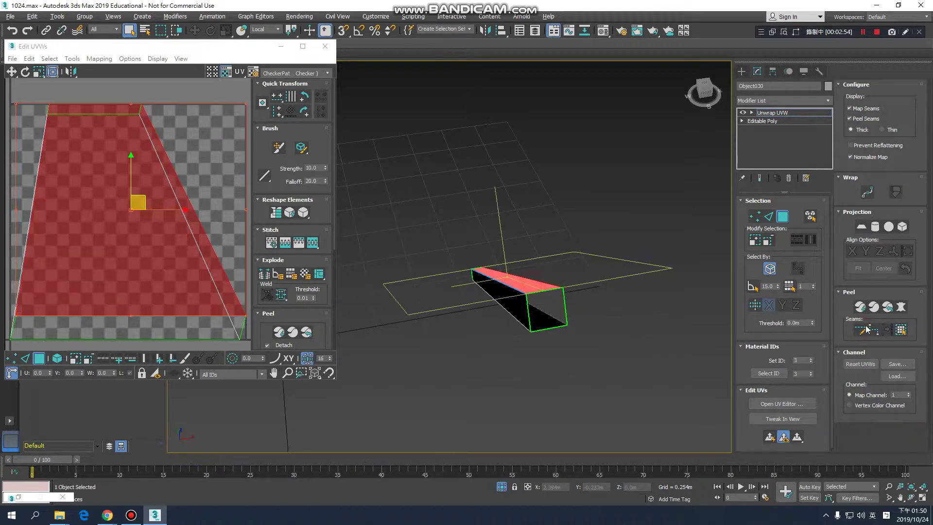
left_click(900, 329)
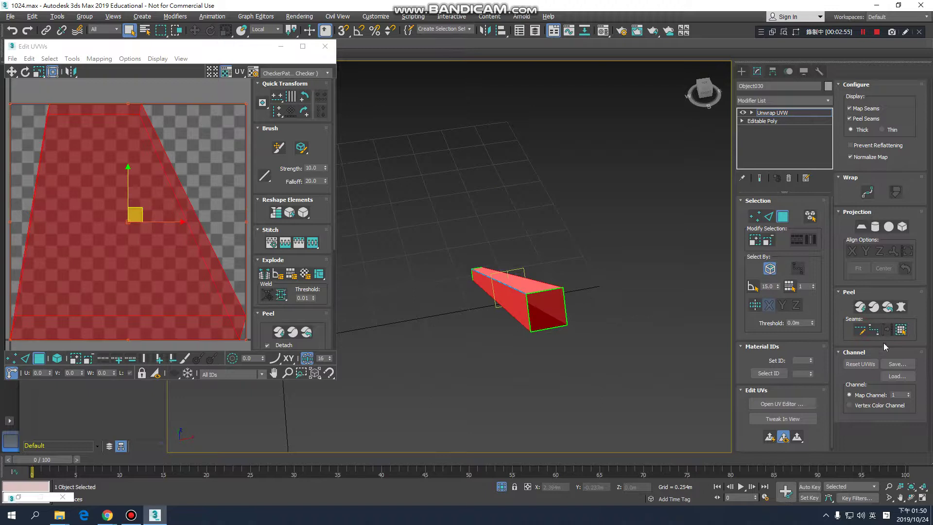
Step: Unfold the stick with a Pelt Map, relax and commit it, and move the island outside the texture square
left_click(901, 306)
left_click(464, 157)
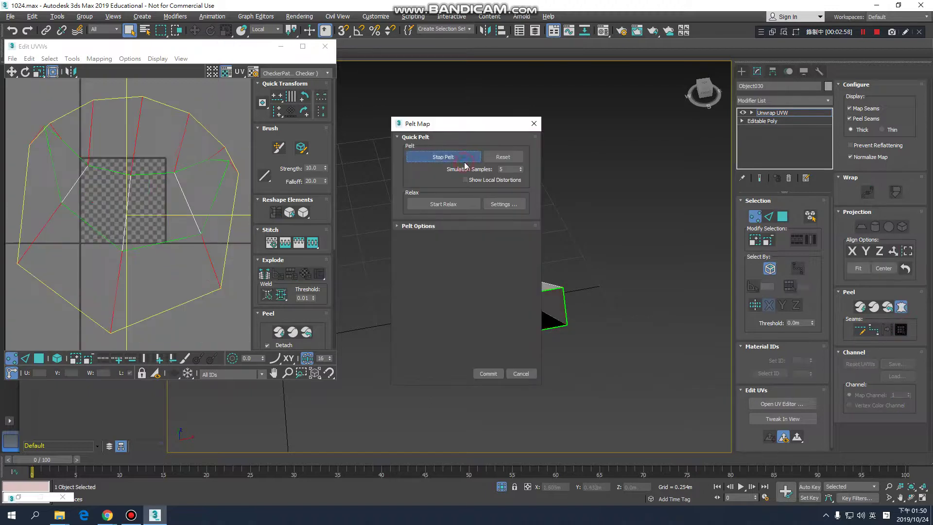
left_click(464, 208)
left_click(489, 373)
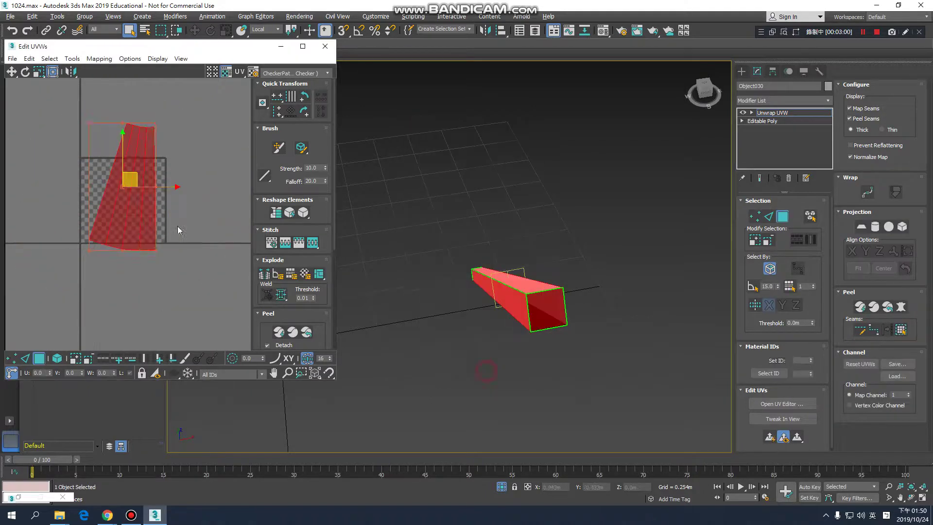
left_click_drag(152, 209, 41, 286)
Step: Leave the stick's polygon editing and exit isolation to display the whole house
left_click(786, 115)
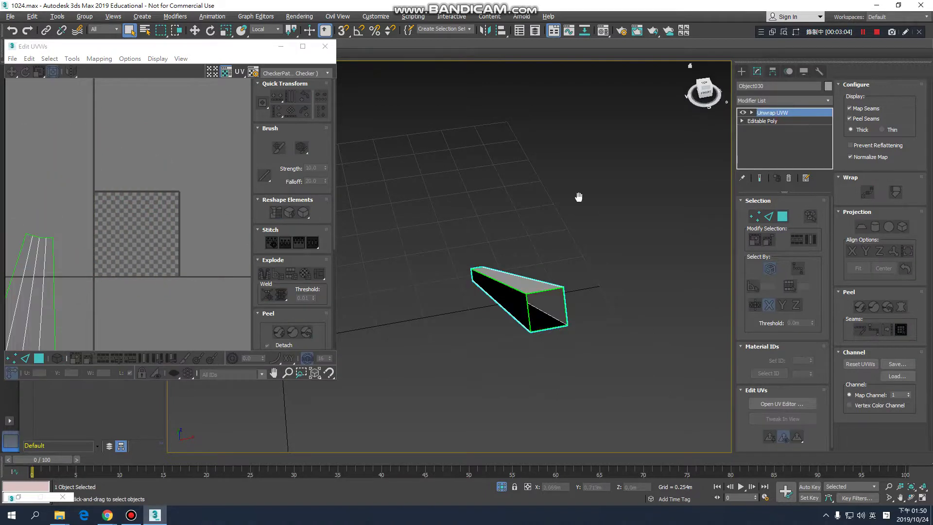
middle_click_drag(579, 197, 586, 291, "alt")
left_click(503, 488)
left_click(502, 486)
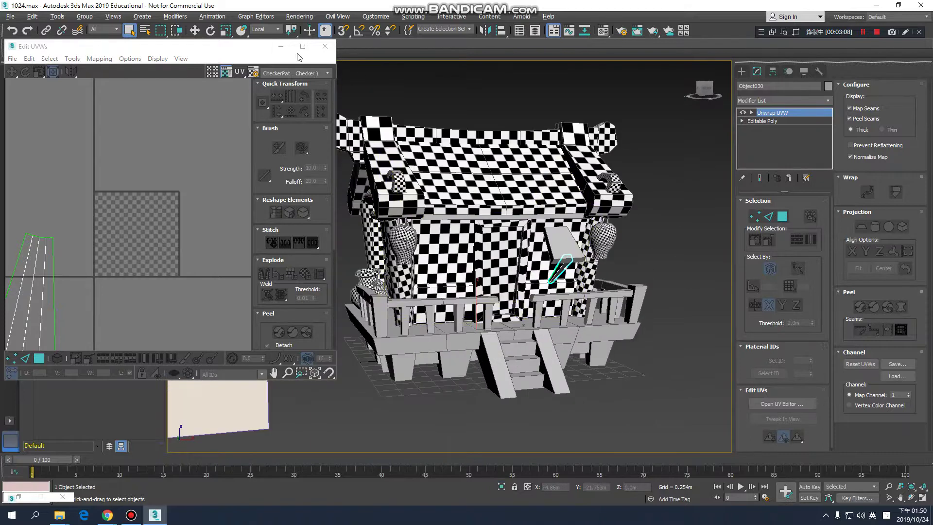
Step: Minimize the UV editor, assign the 07 - Default checker material to the shutter's stick, and leave its polygon editing
left_click(280, 46)
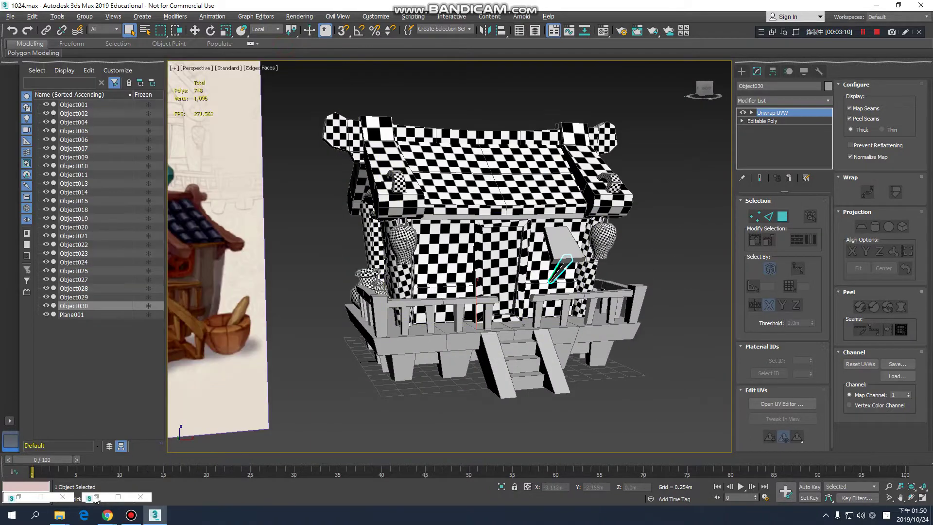
left_click(603, 31)
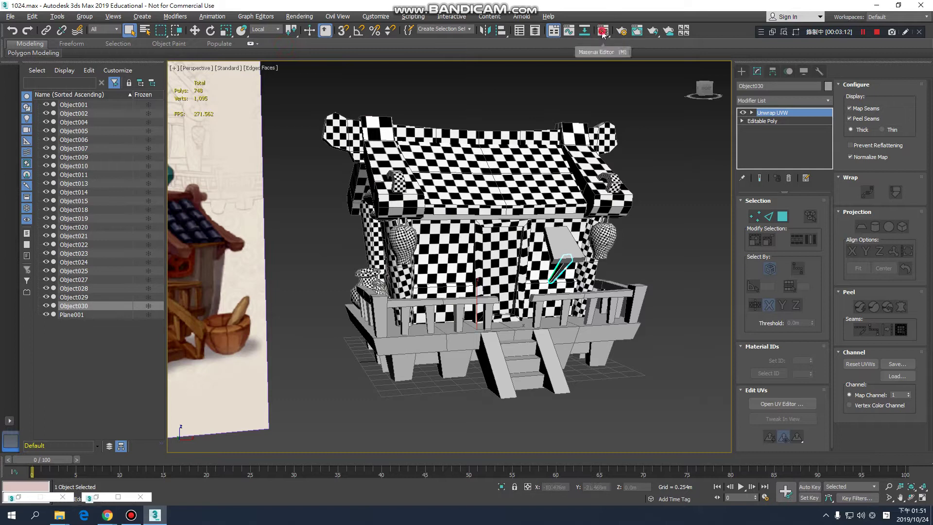
left_click(104, 245)
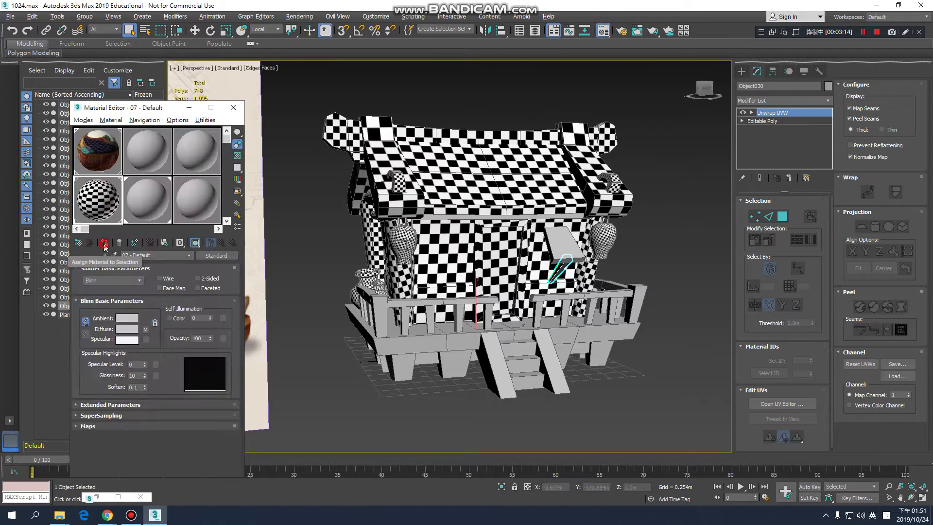
left_click(766, 113)
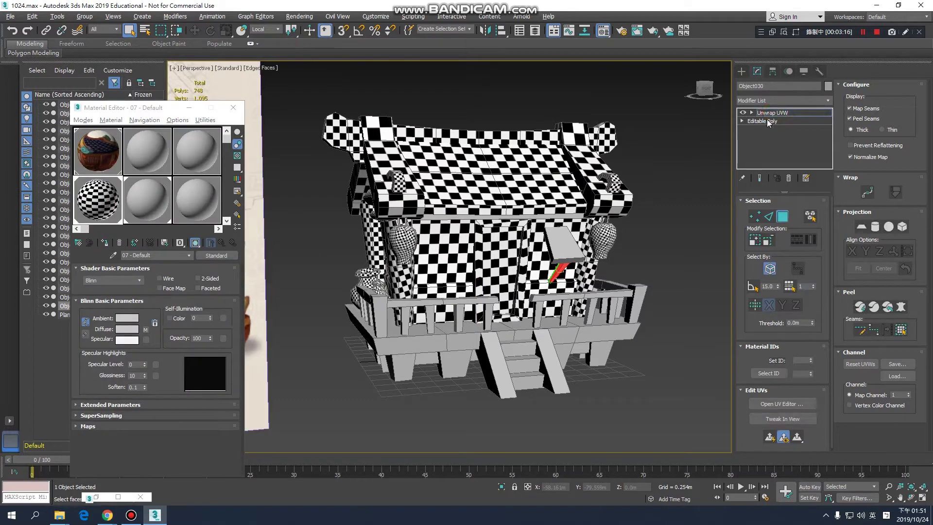
left_click(702, 183)
Step: Assign the same checker material to the shutter board and clear the selection
left_click(564, 245)
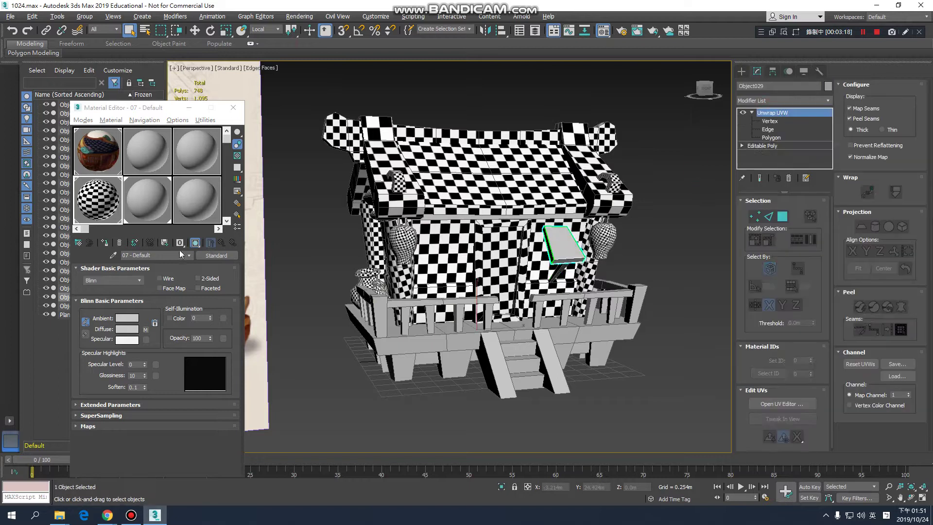
left_click(107, 246)
left_click(623, 254)
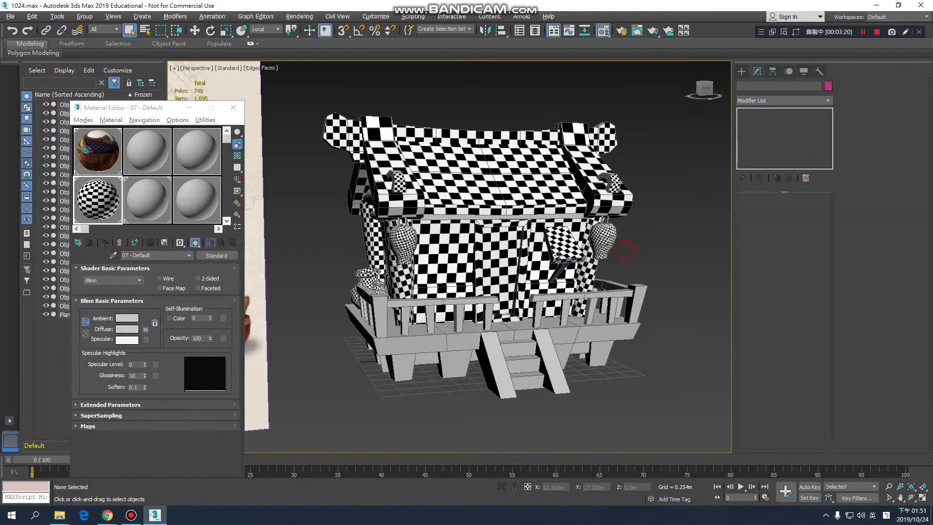
mouse_move(559, 255)
middle_mouse_down("alt")
mouse_move(592, 253)
mouse_move(554, 247)
middle_mouse_up("alt")
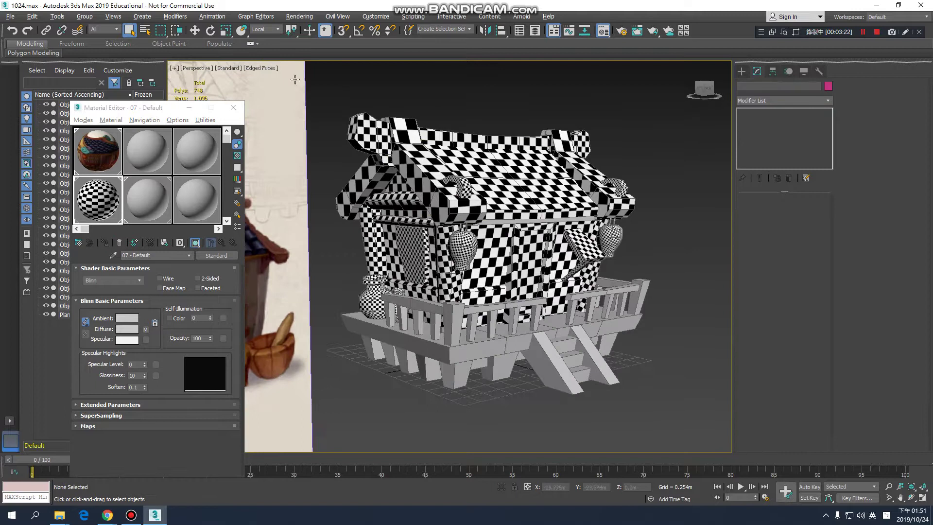